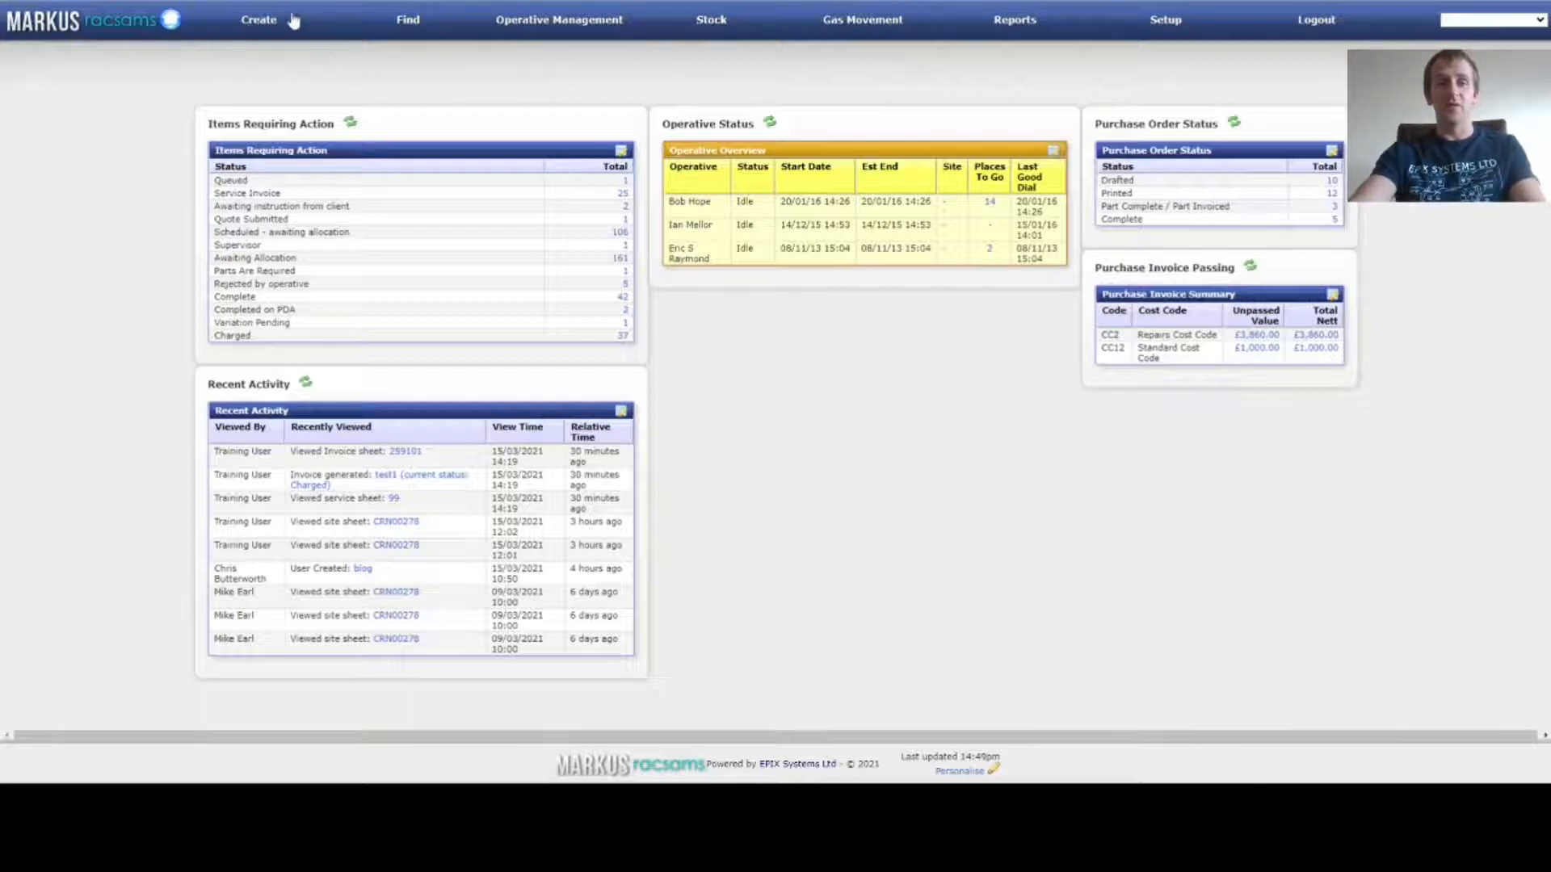
# Step: Start a new maintenance schedule and set F Roberts & Sons Bakery as the client
pyautogui.click(259, 18)
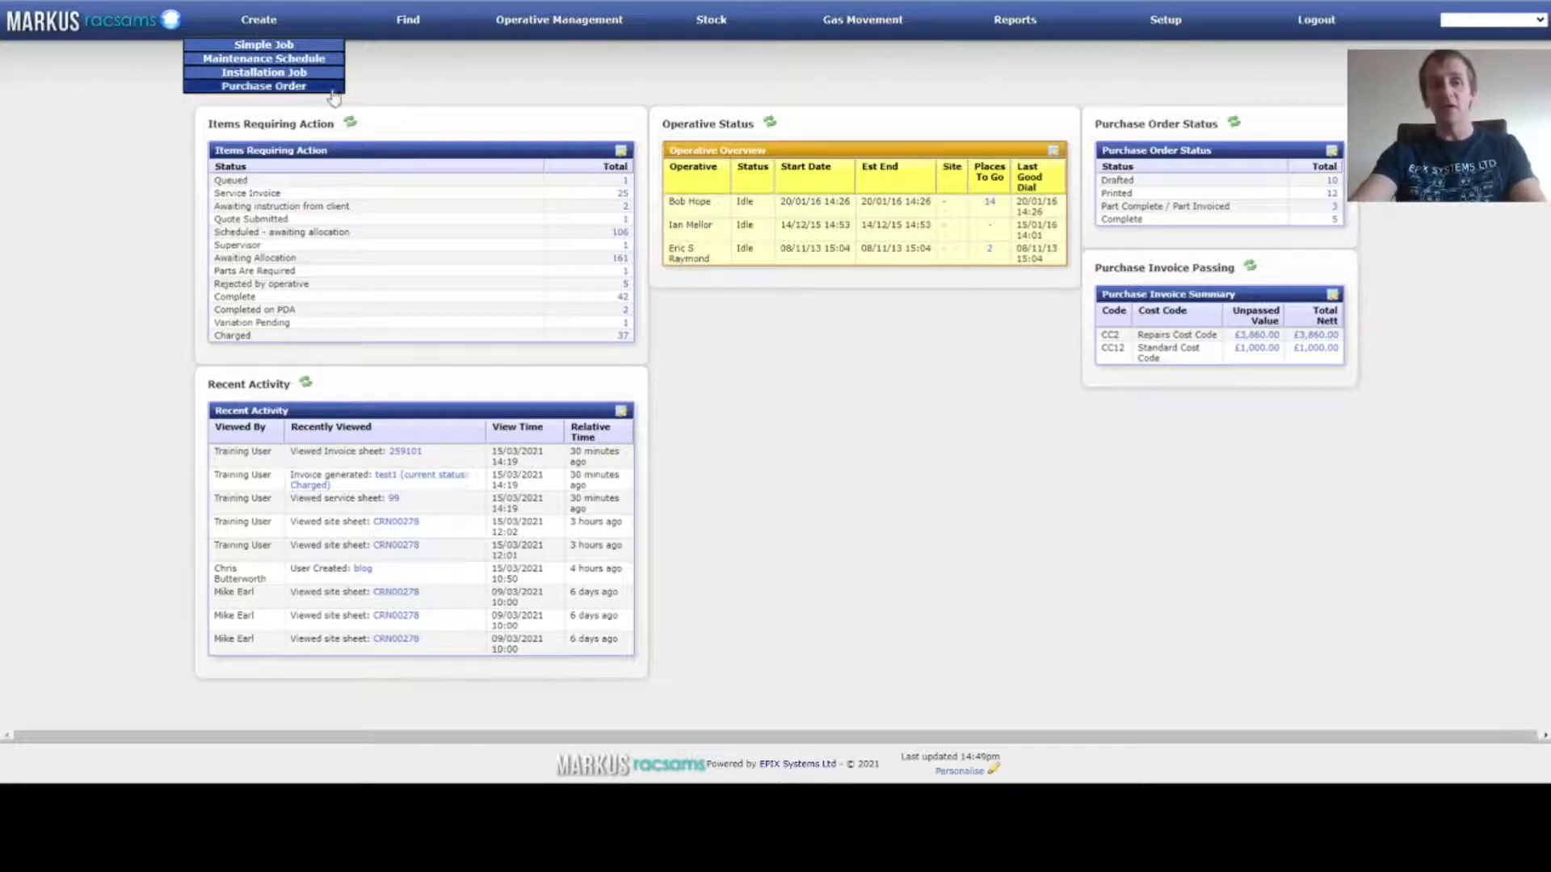
pyautogui.click(322, 61)
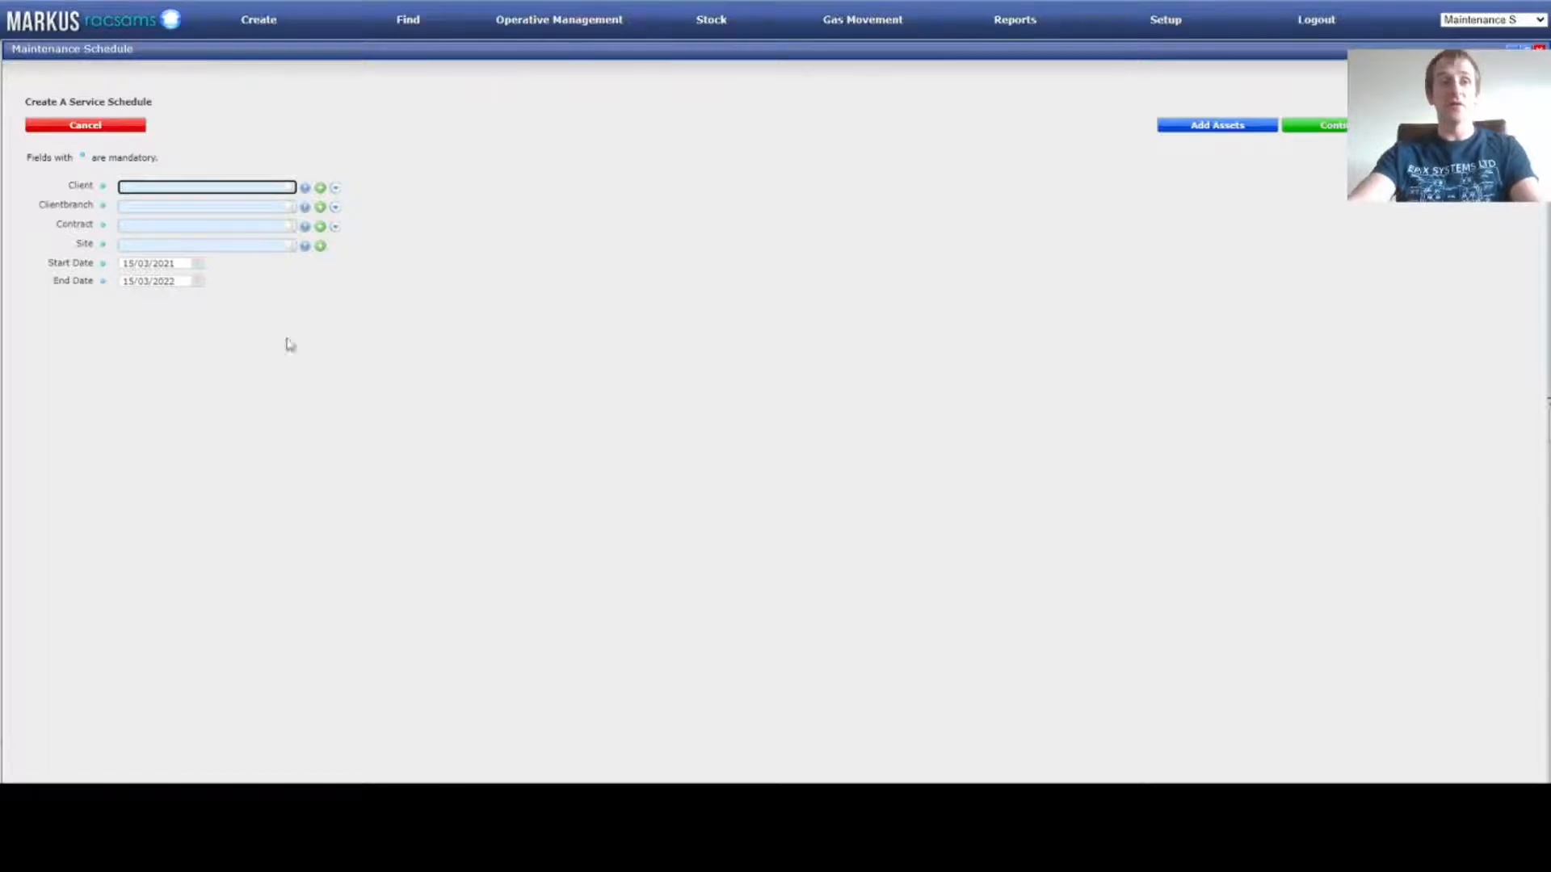
pyautogui.click(144, 247)
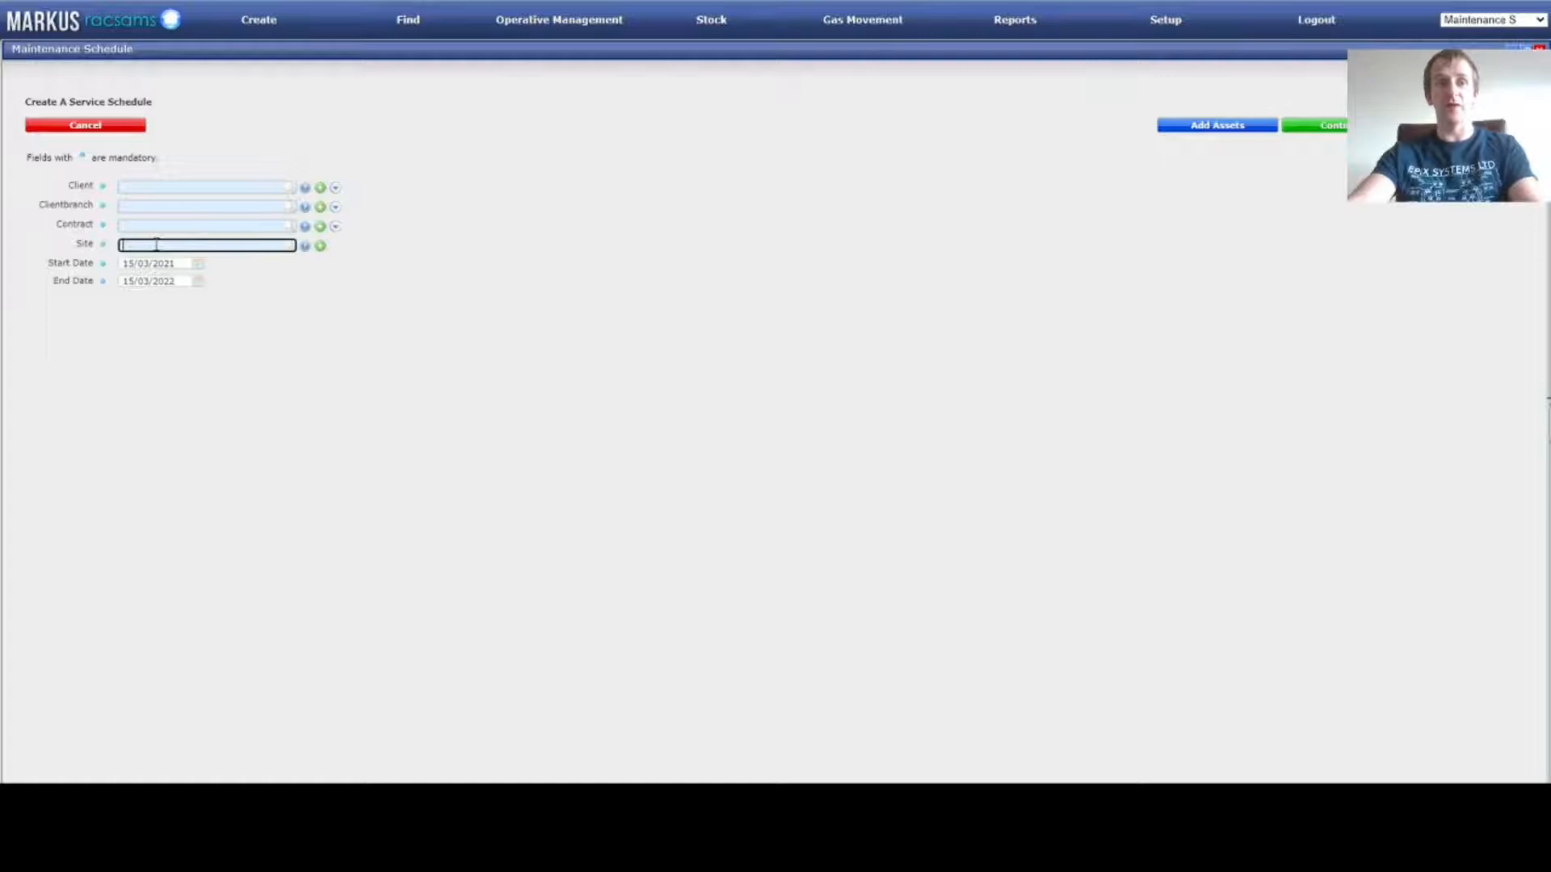
pyautogui.click(181, 185)
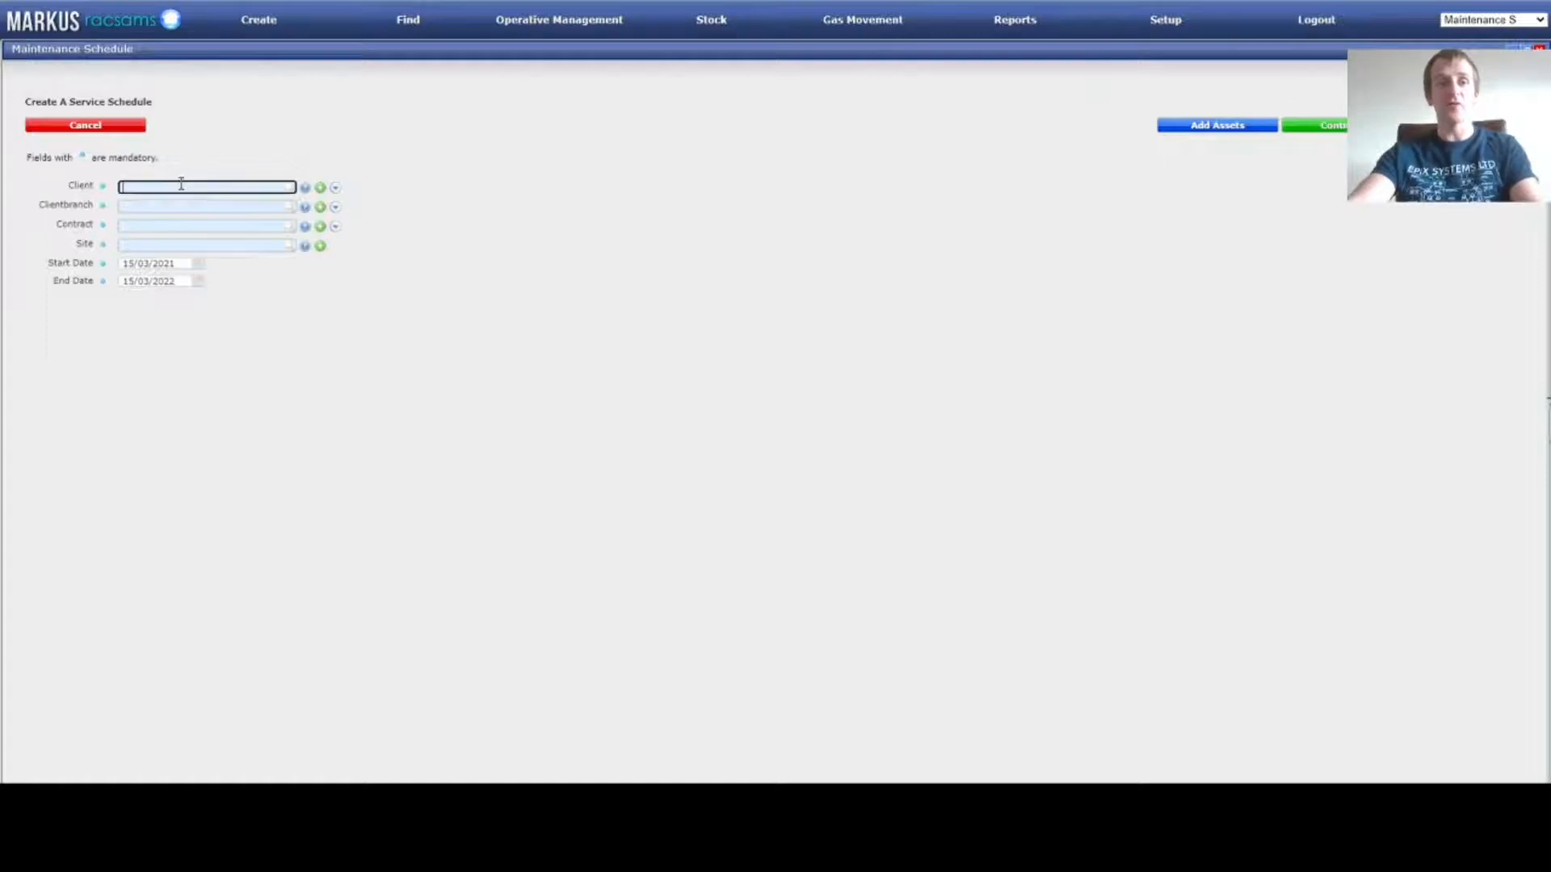
pyautogui.write('rob')
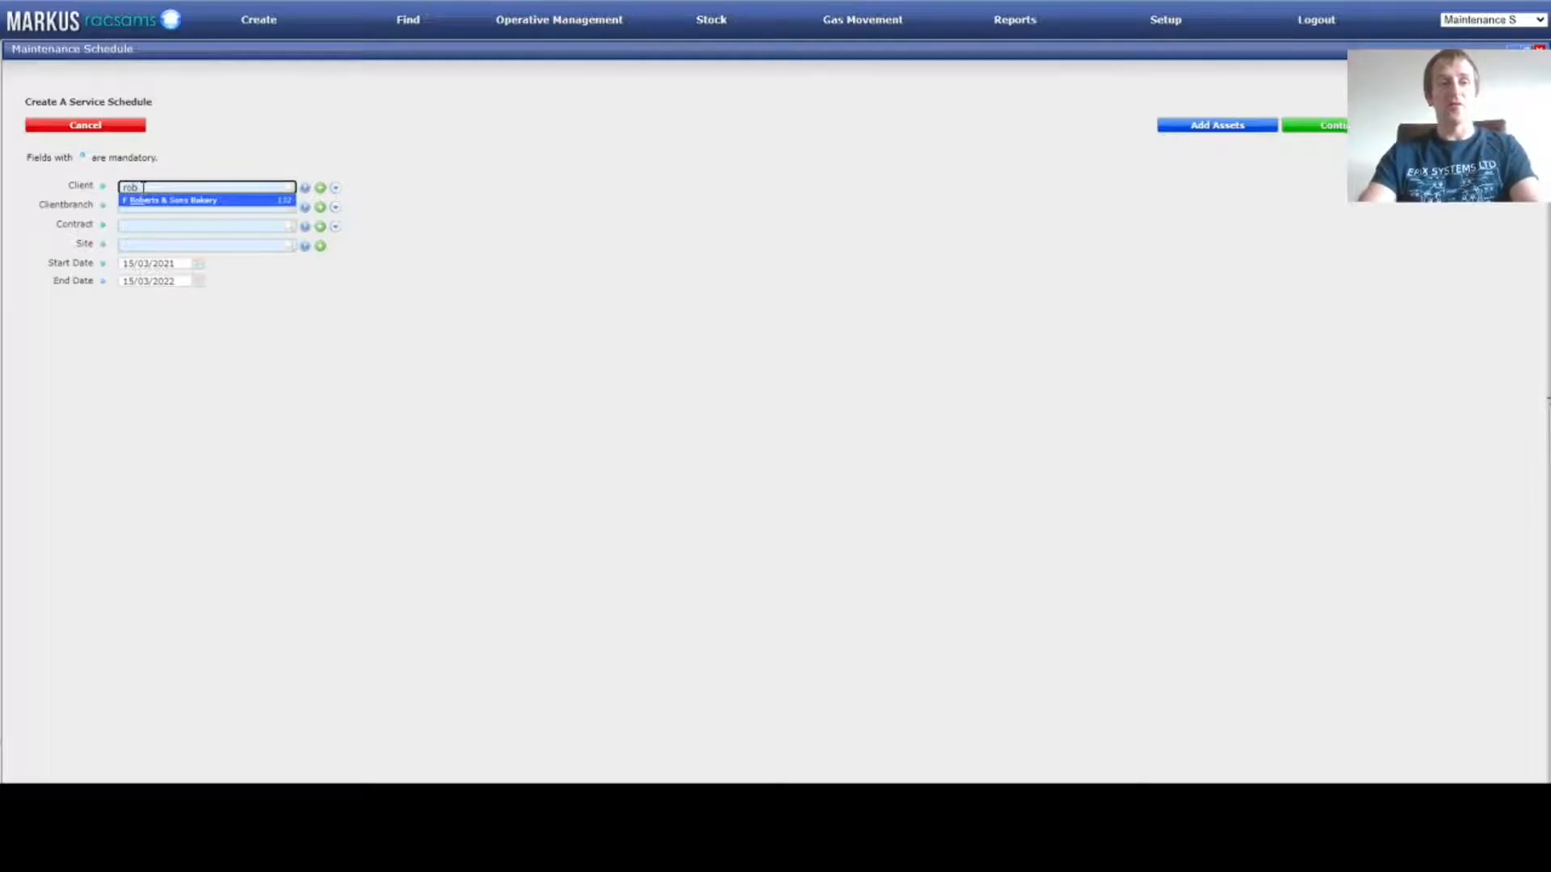
pyautogui.click(185, 200)
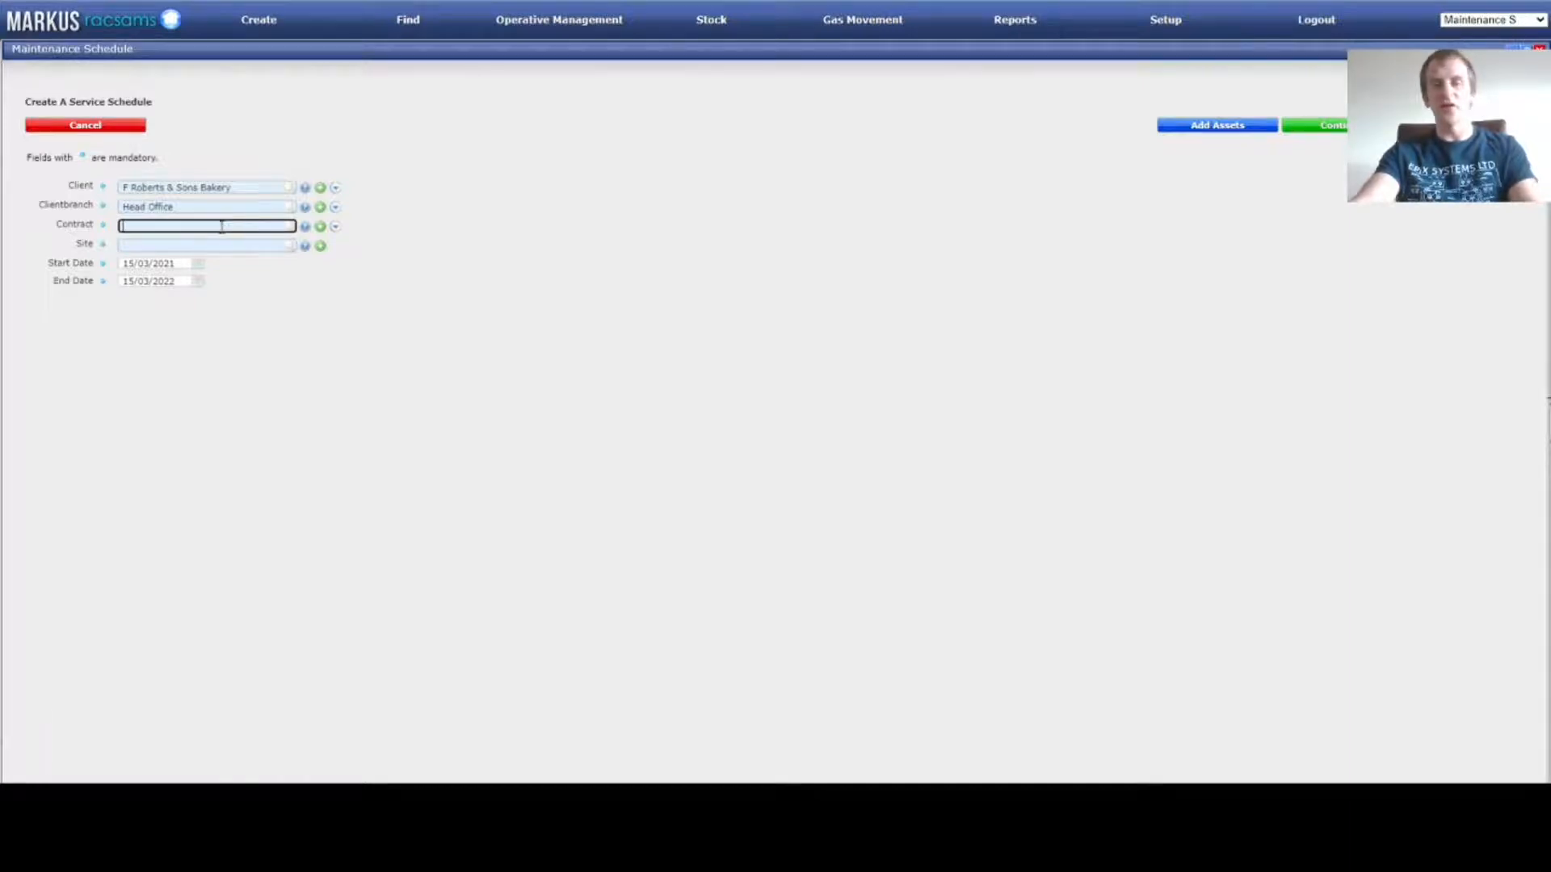
# Step: Set the contract to Planned Maintenance and the site to Frank Roberts and Sons Limited
pyautogui.click(302, 229)
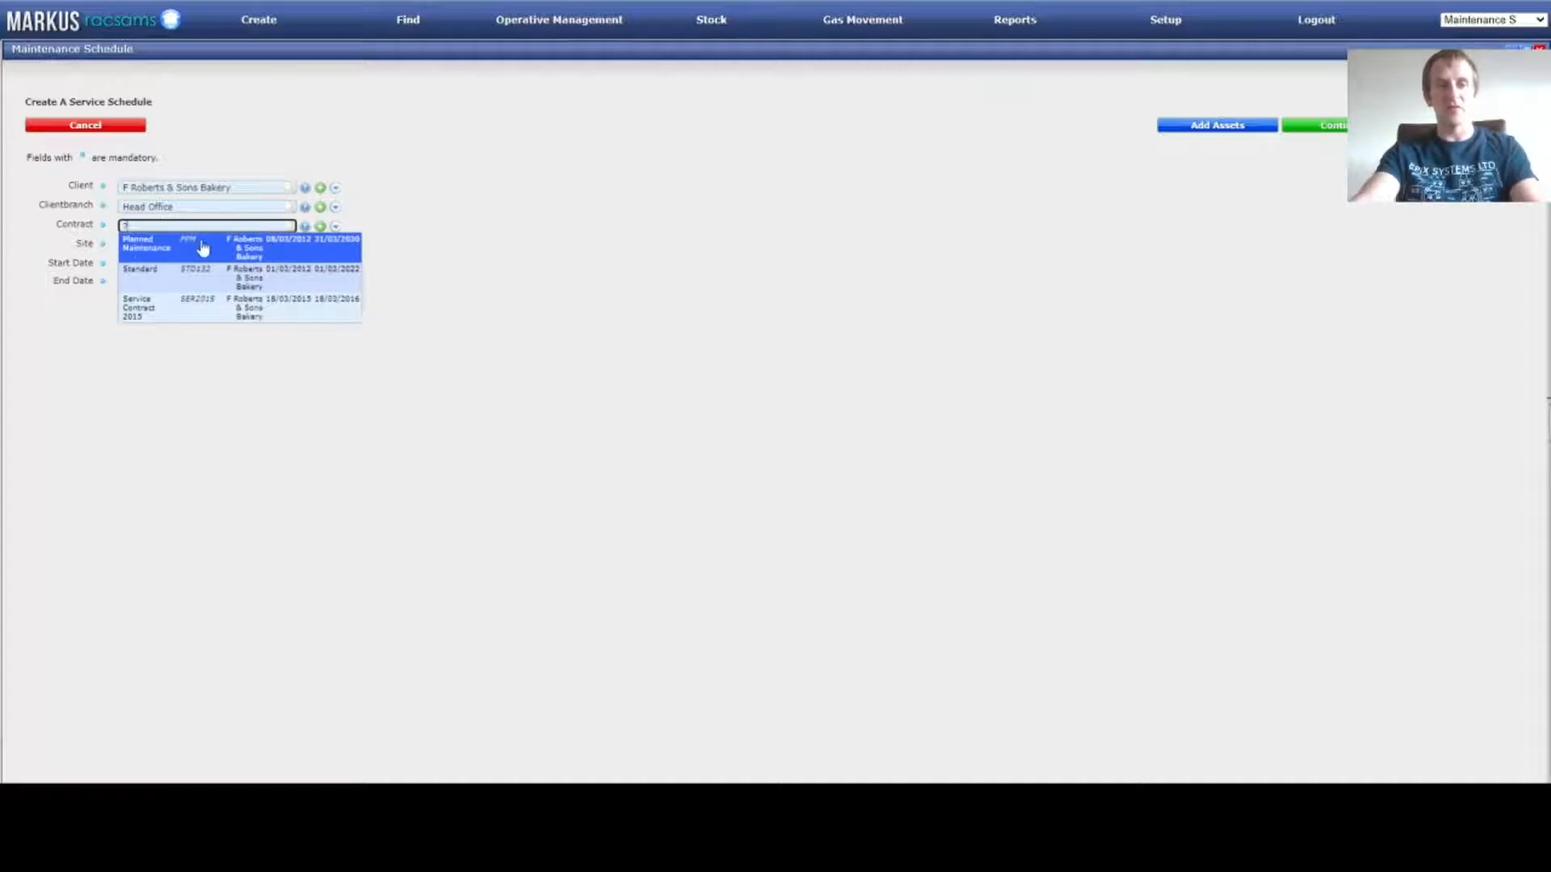
pyautogui.click(198, 249)
pyautogui.click(306, 245)
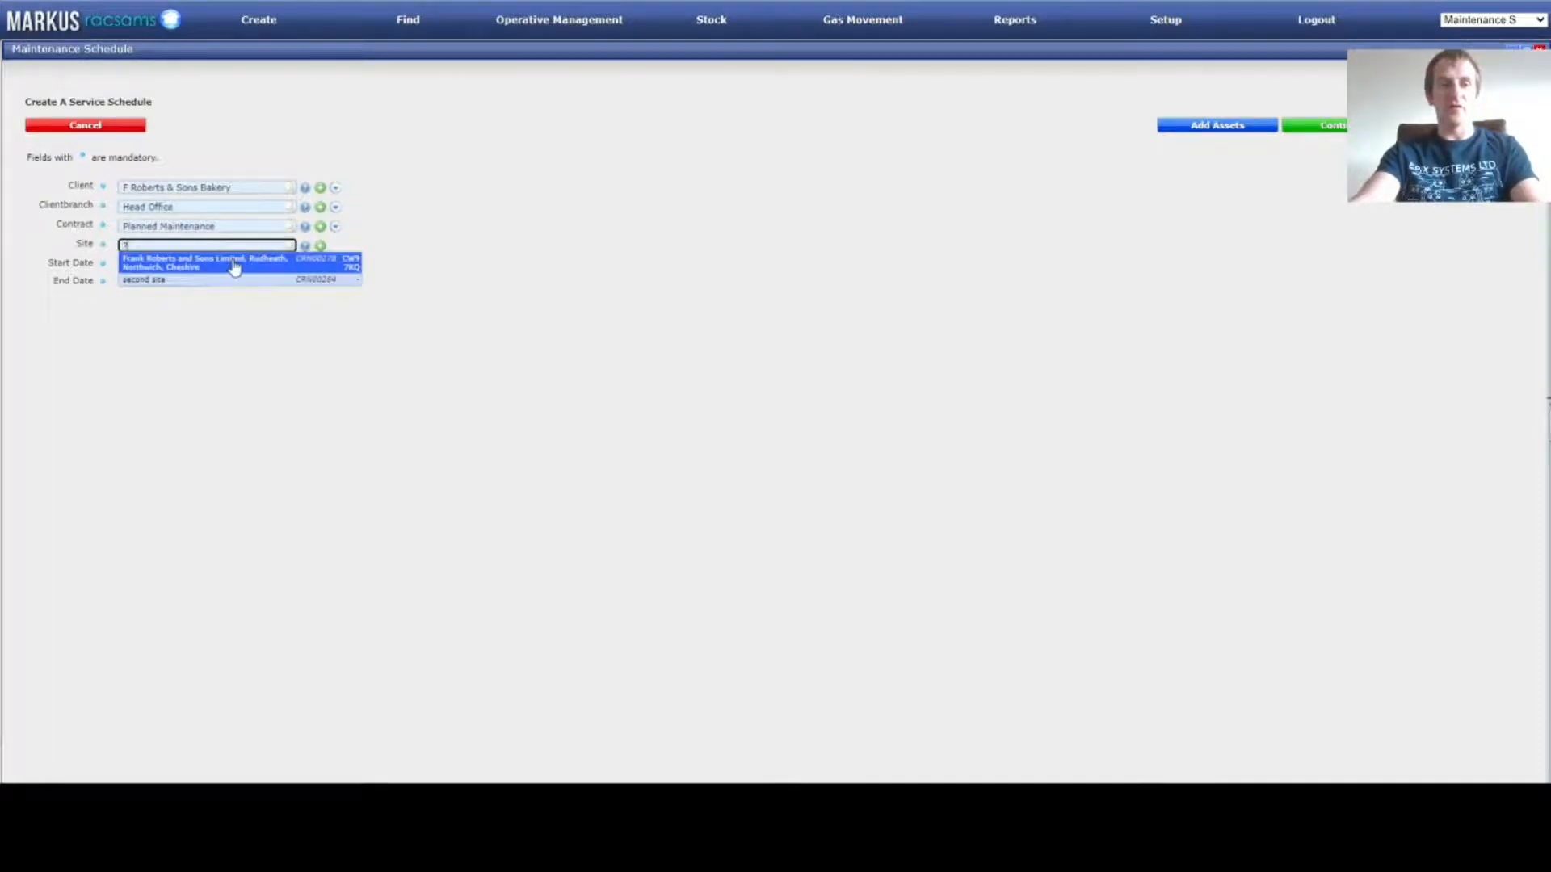
pyautogui.click(234, 265)
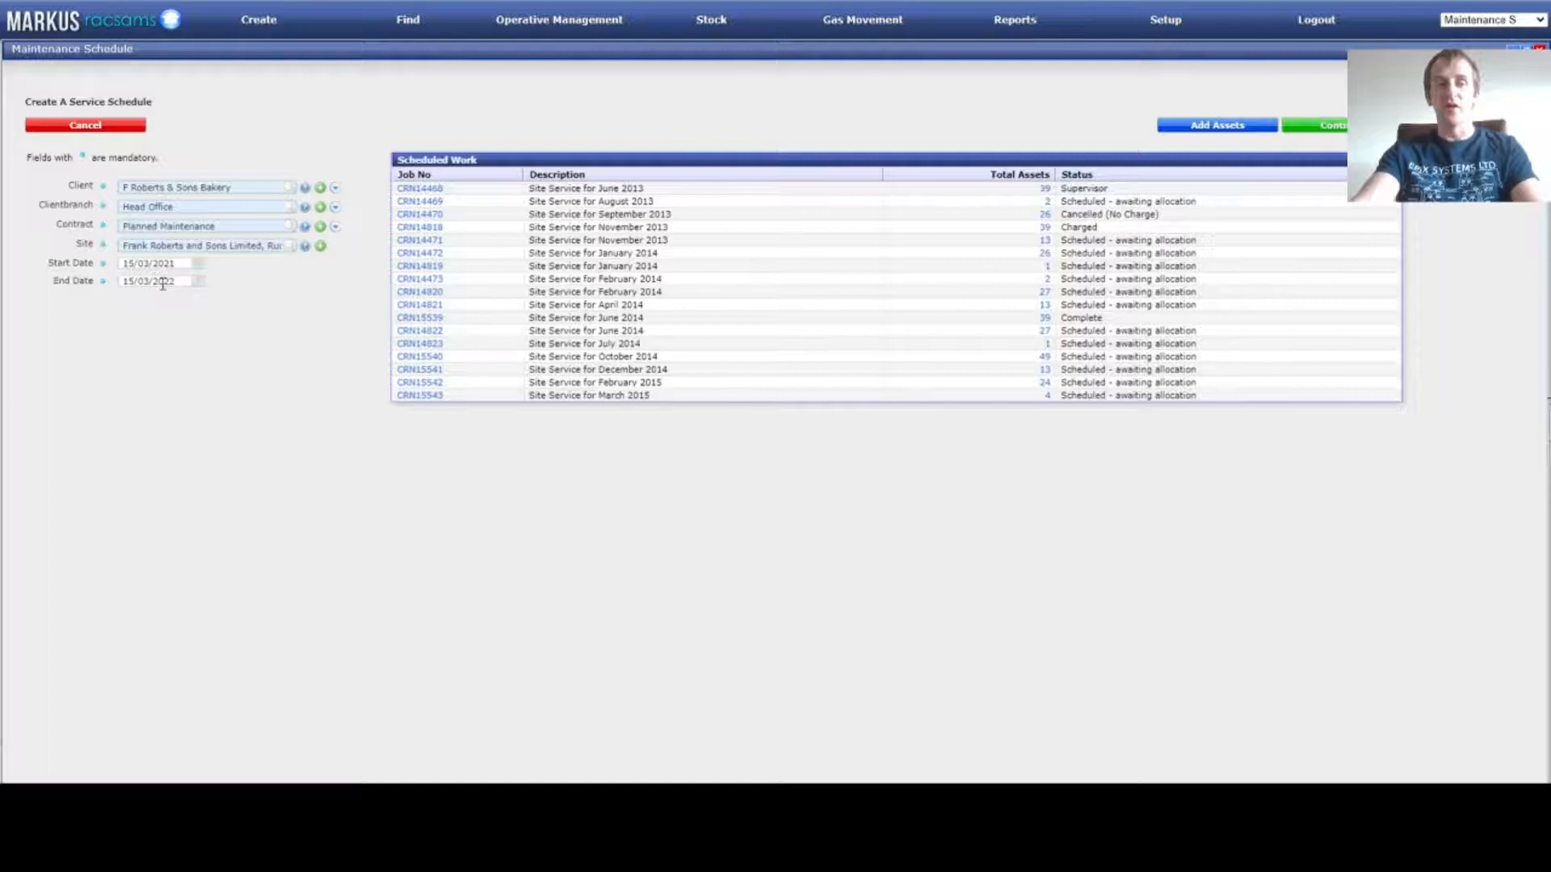
# Step: Set the schedule period from 01/04/2021 to 30/04/2022 and continue to the asset schedule
pyautogui.click(199, 264)
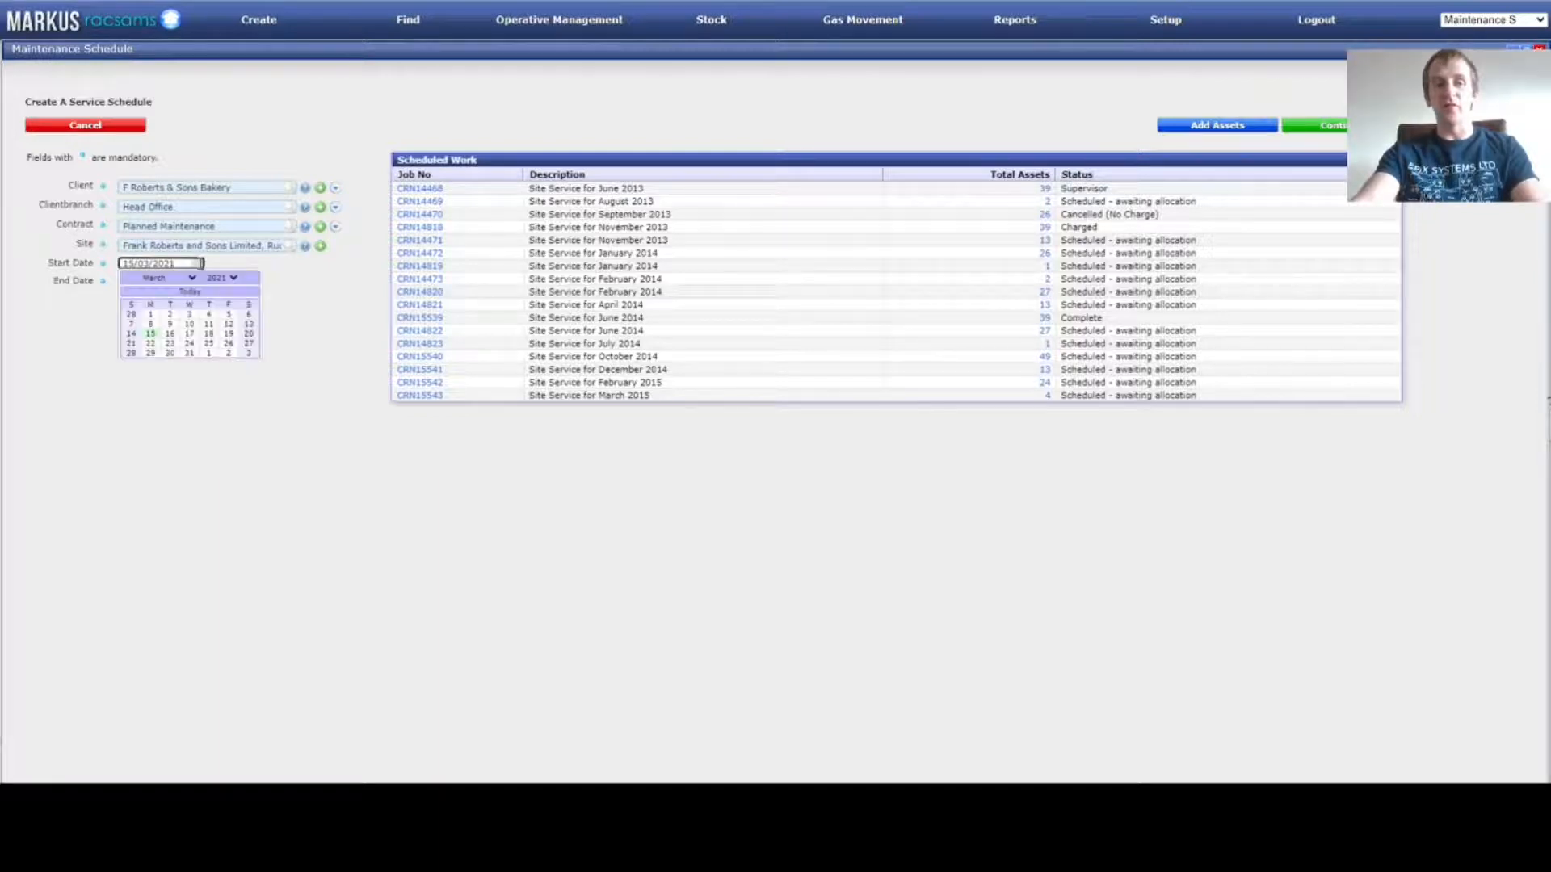
pyautogui.click(304, 281)
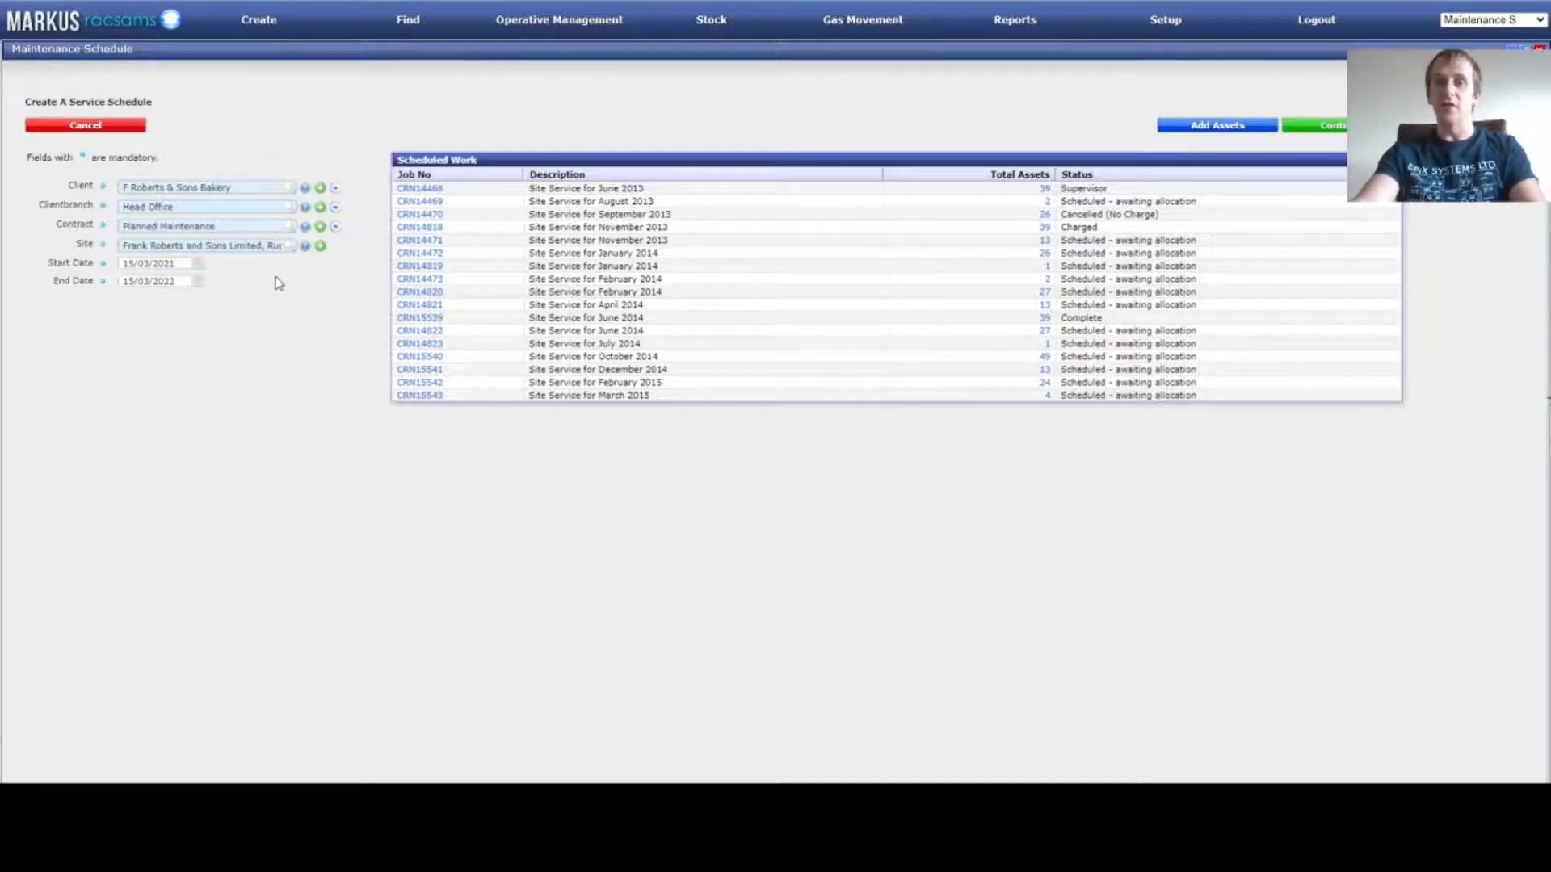
pyautogui.click(197, 261)
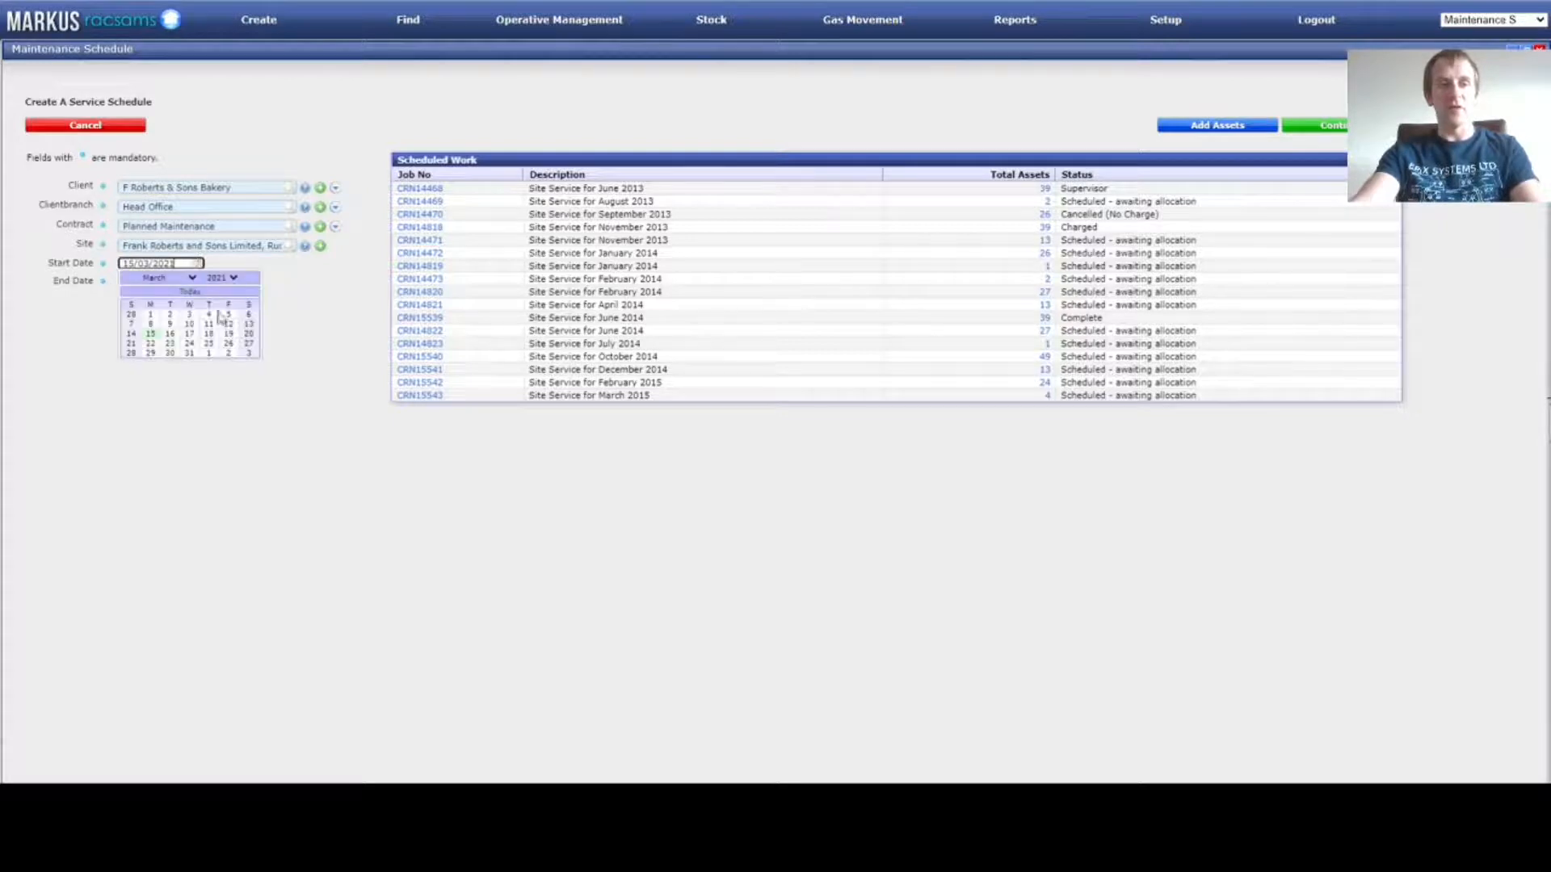
pyautogui.click(209, 353)
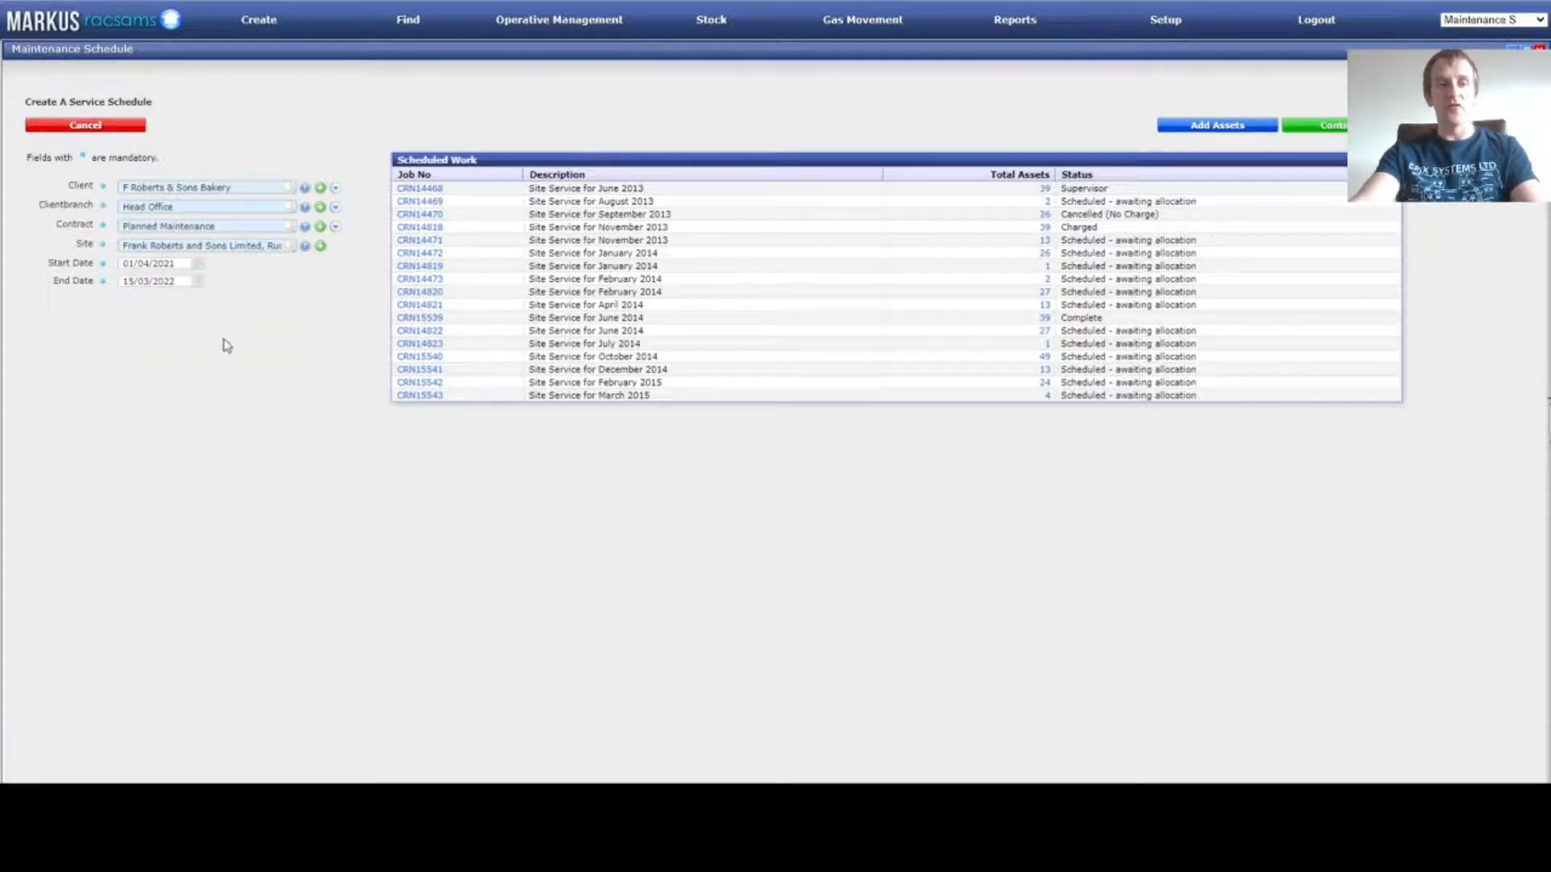
pyautogui.click(198, 278)
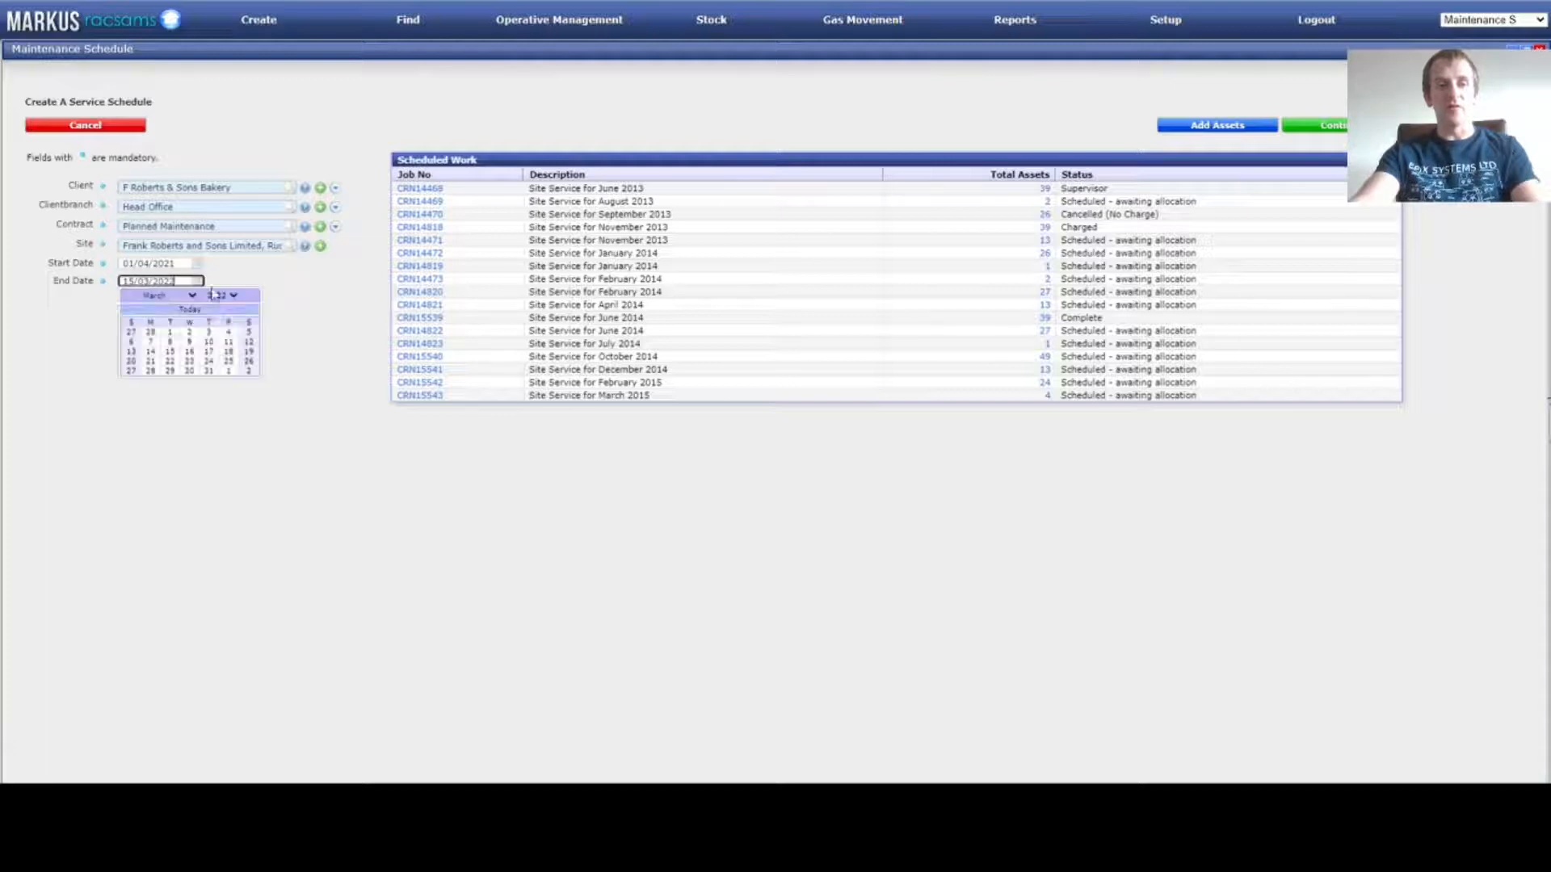
pyautogui.click(230, 374)
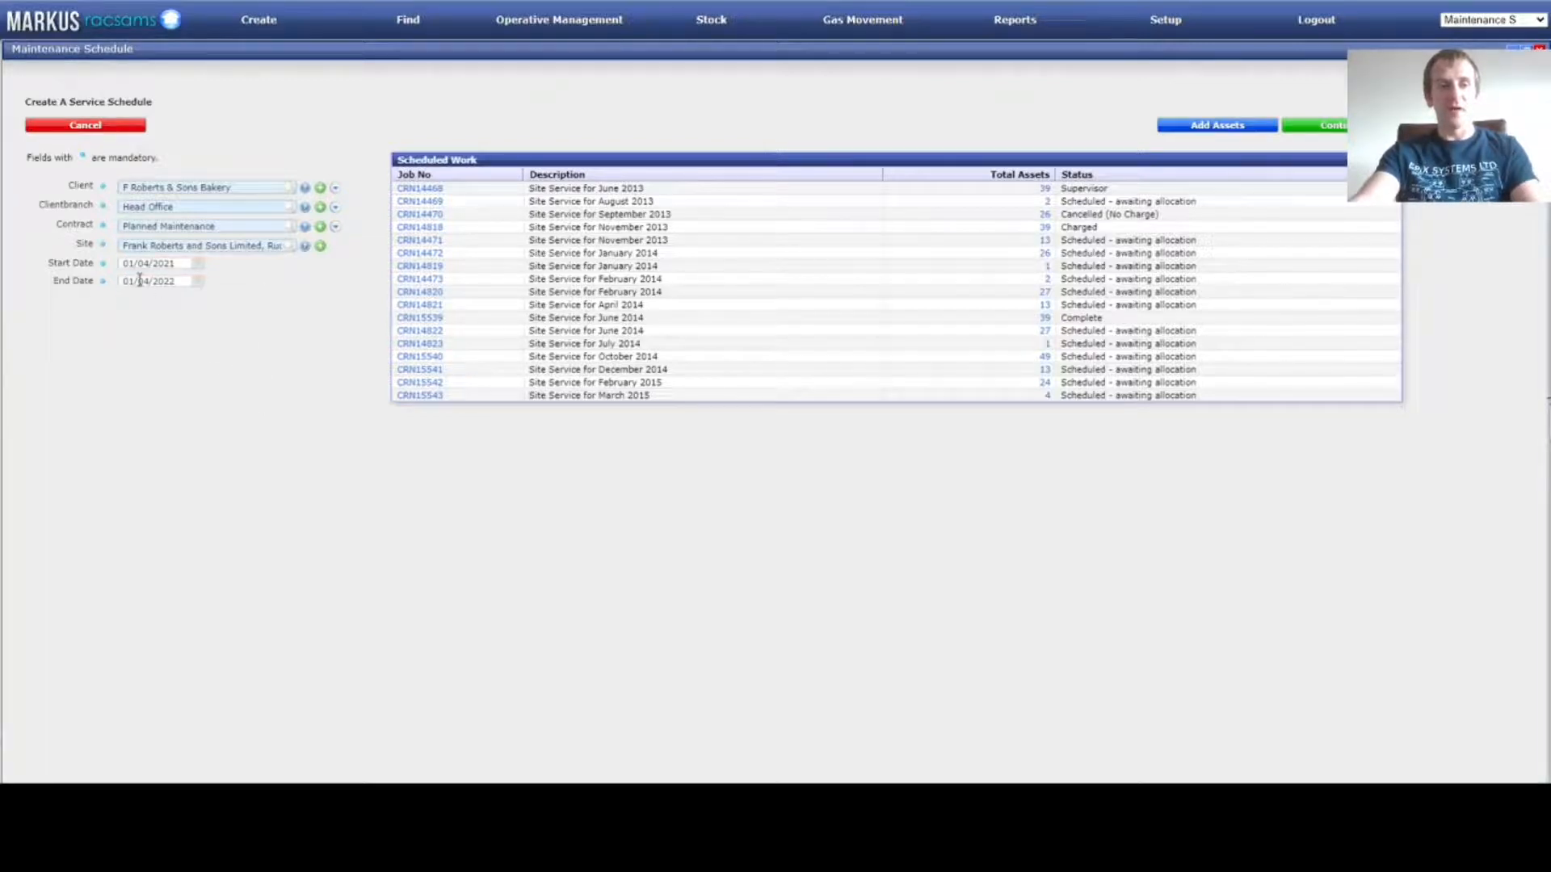
pyautogui.click(136, 280)
pyautogui.press('BackSpace')
pyautogui.write('3')
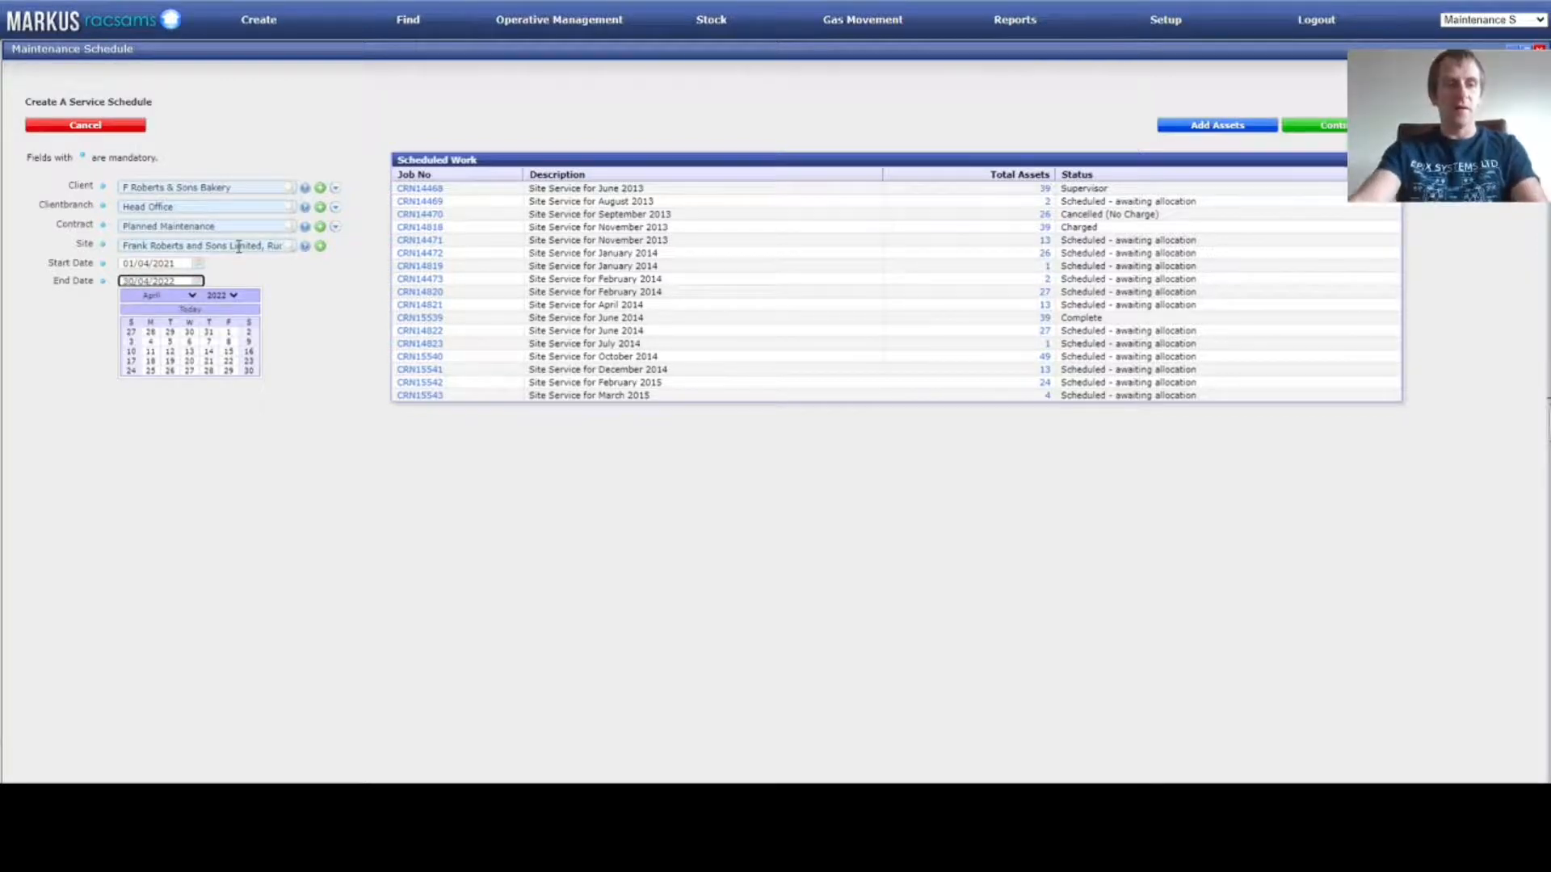
pyautogui.click(353, 308)
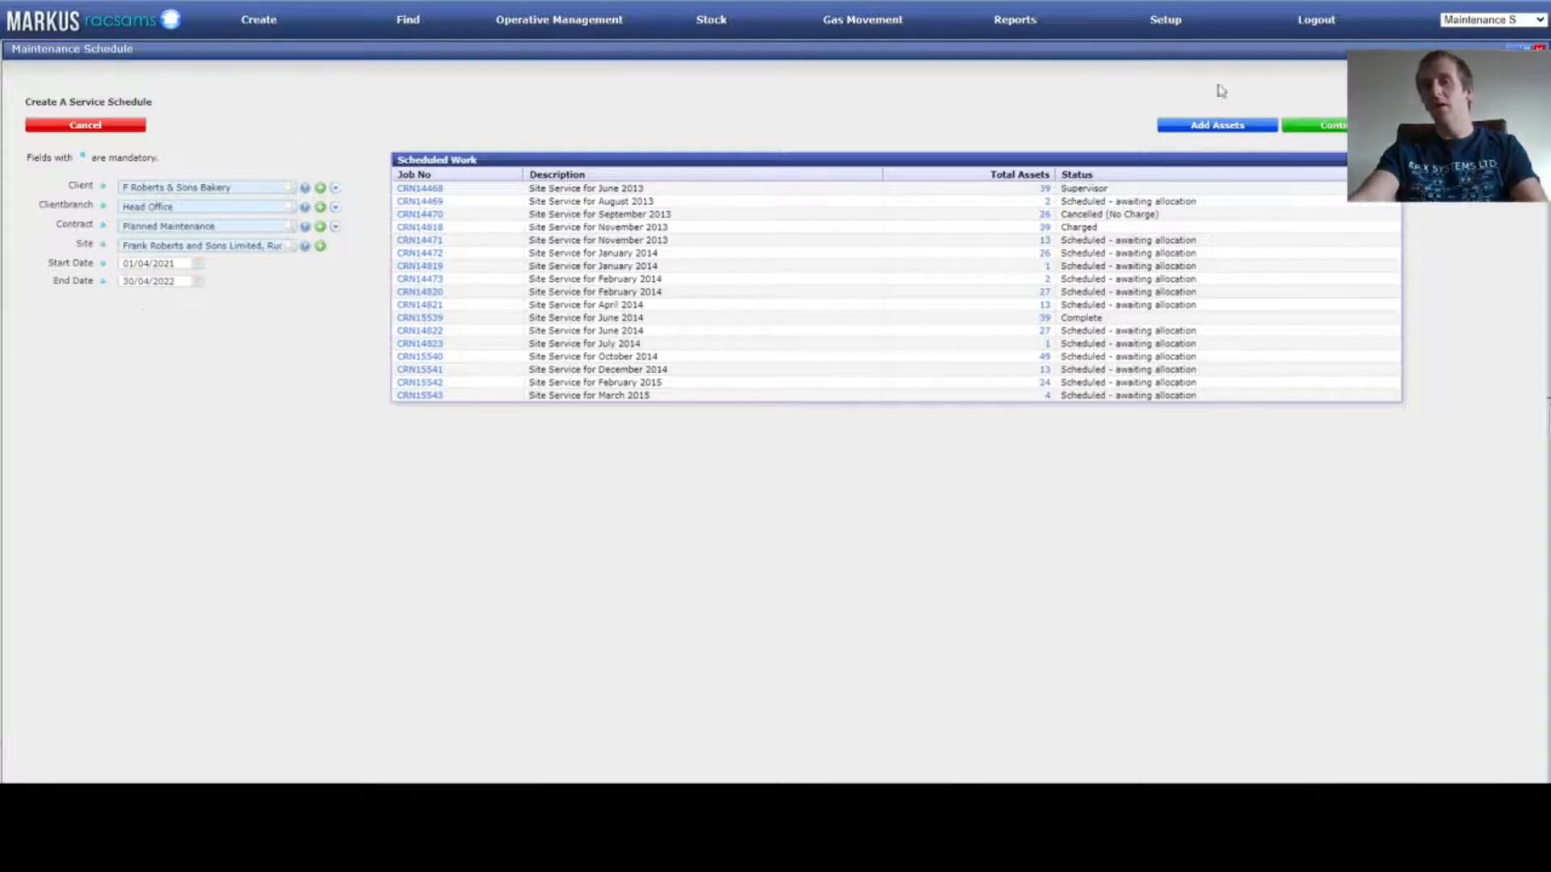
pyautogui.click(1338, 130)
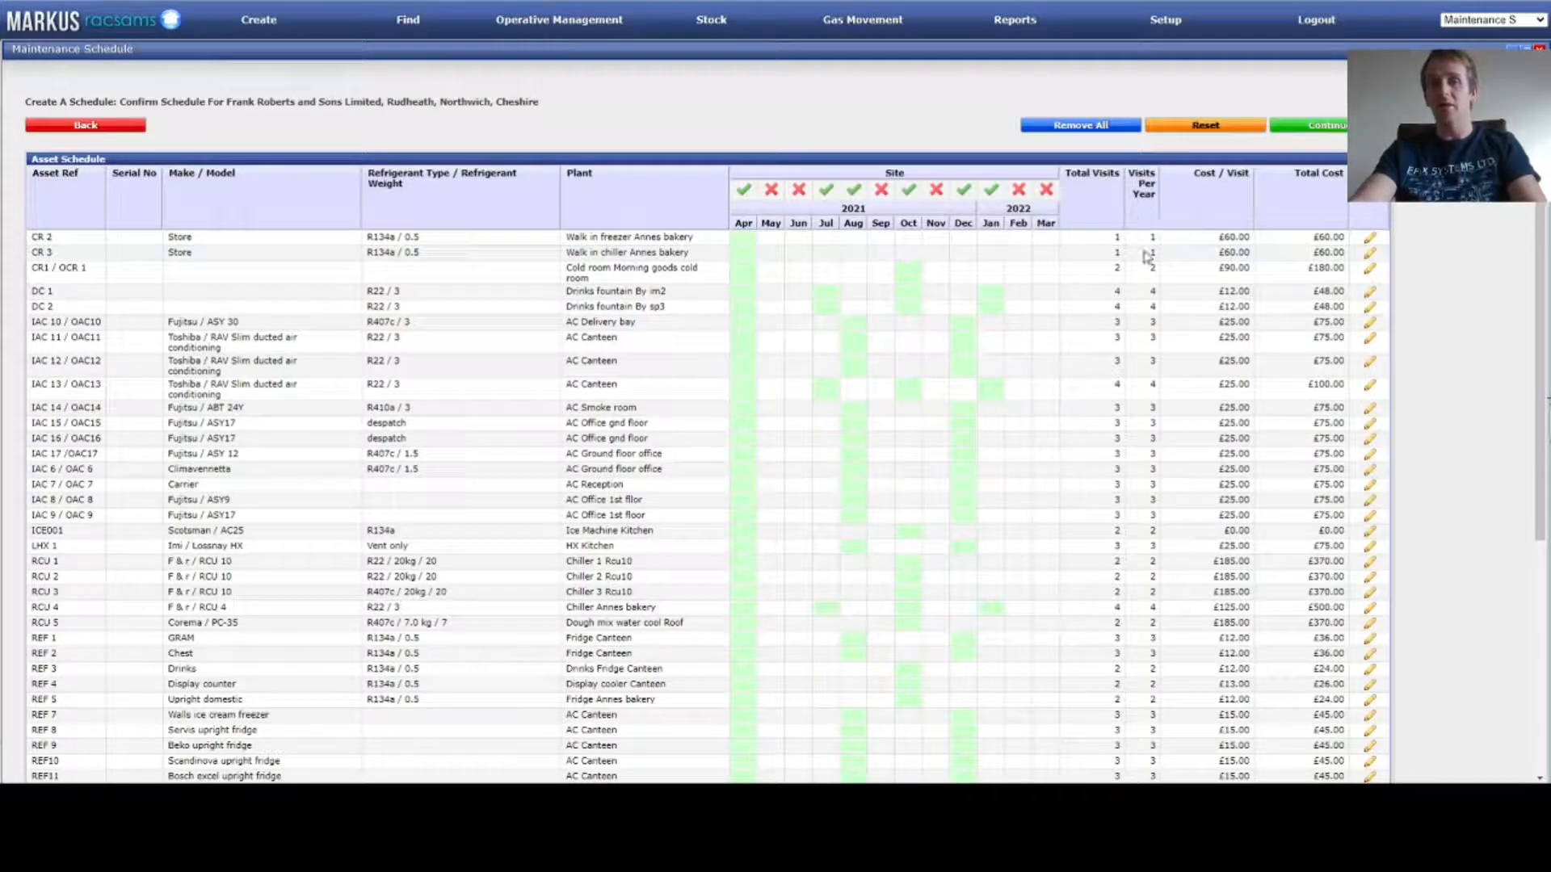
# Step: Review each asset's planned monthly visits and costs, along with the Other Assets list
pyautogui.scroll(-5, 365, 275)
pyautogui.scroll(5, 366, 291)
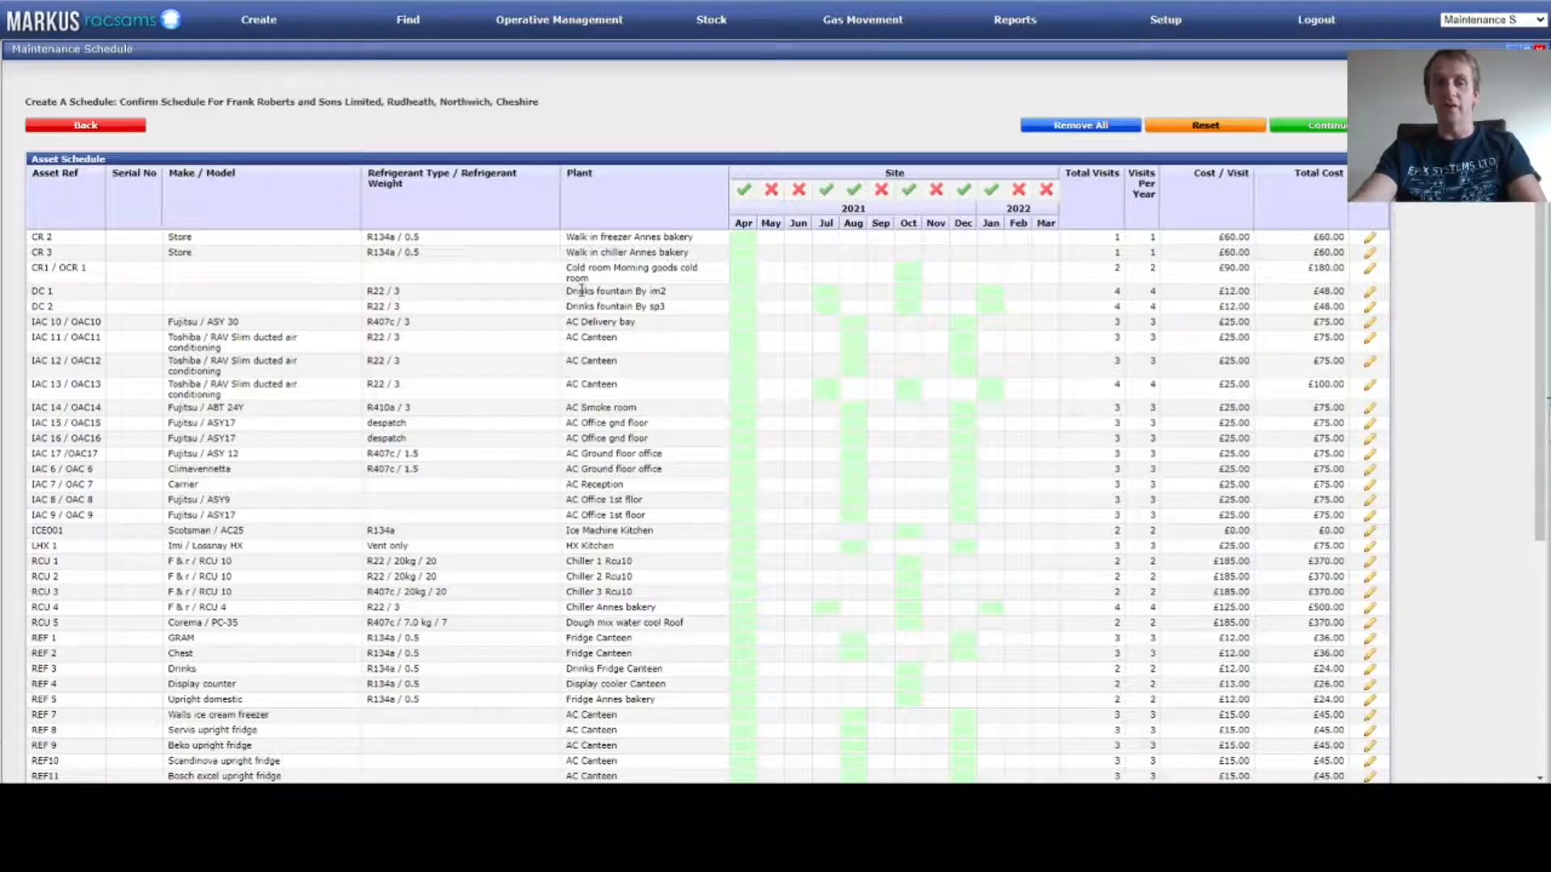
pyautogui.scroll(-5, 581, 291)
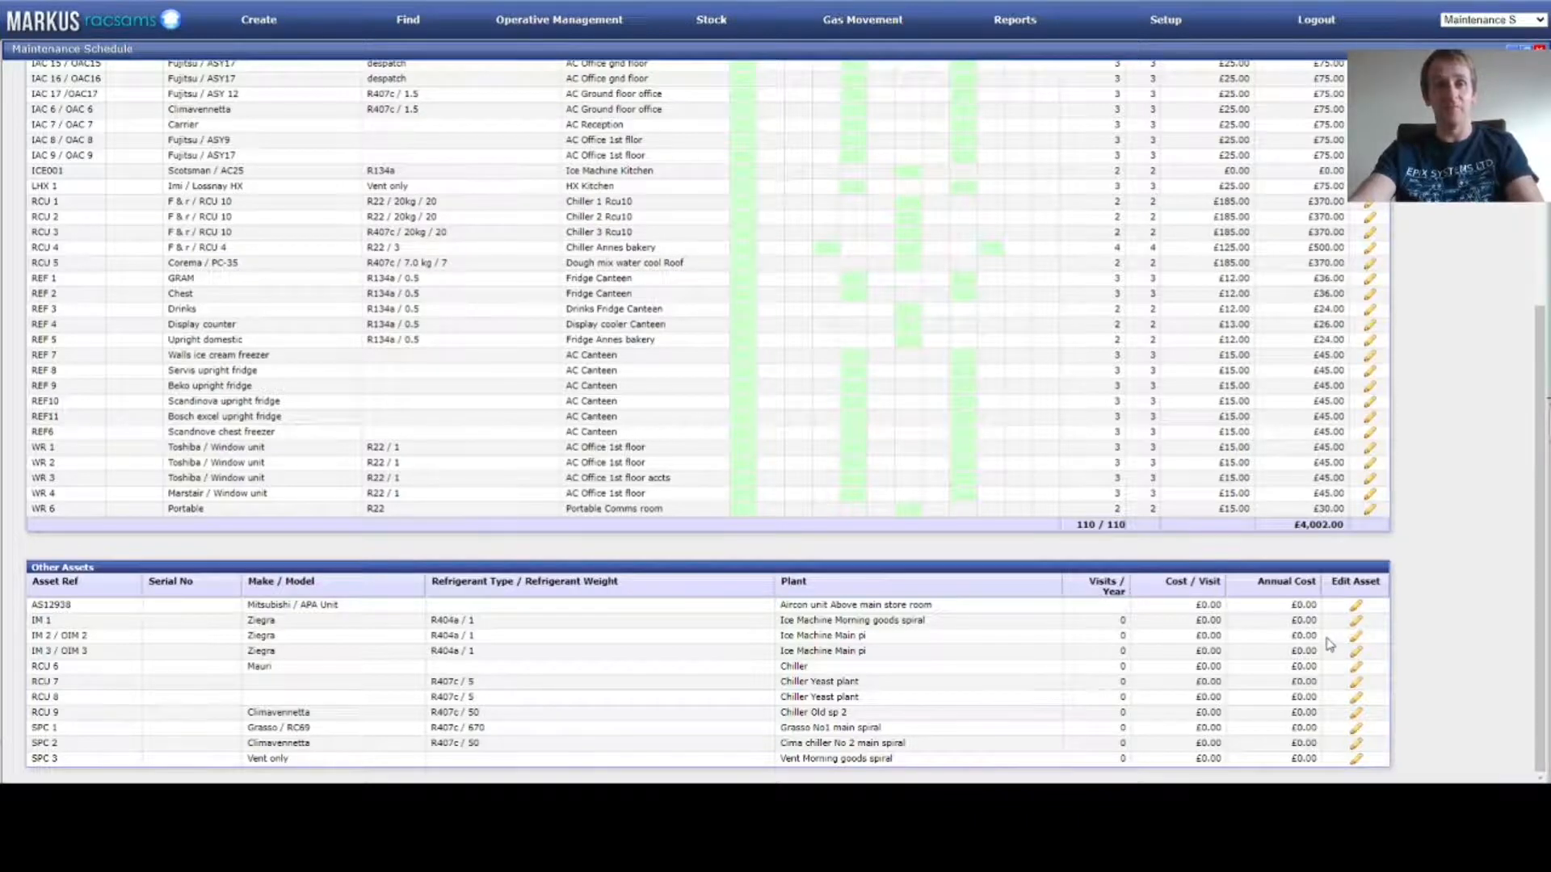
pyautogui.scroll(5, 1035, 420)
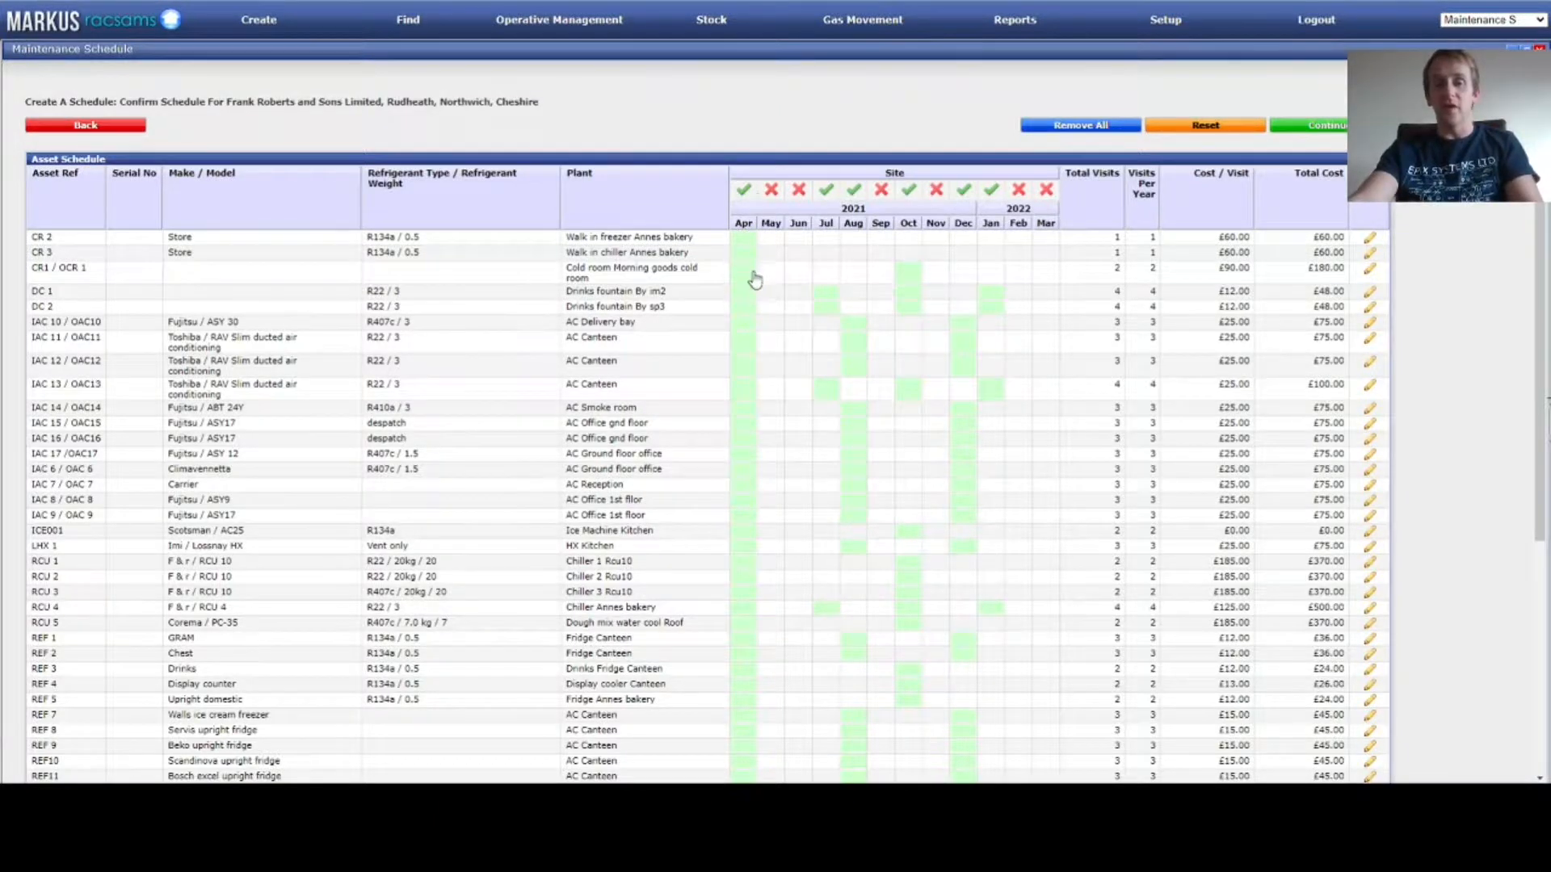
pyautogui.scroll(-5, 755, 318)
pyautogui.scroll(5, 755, 318)
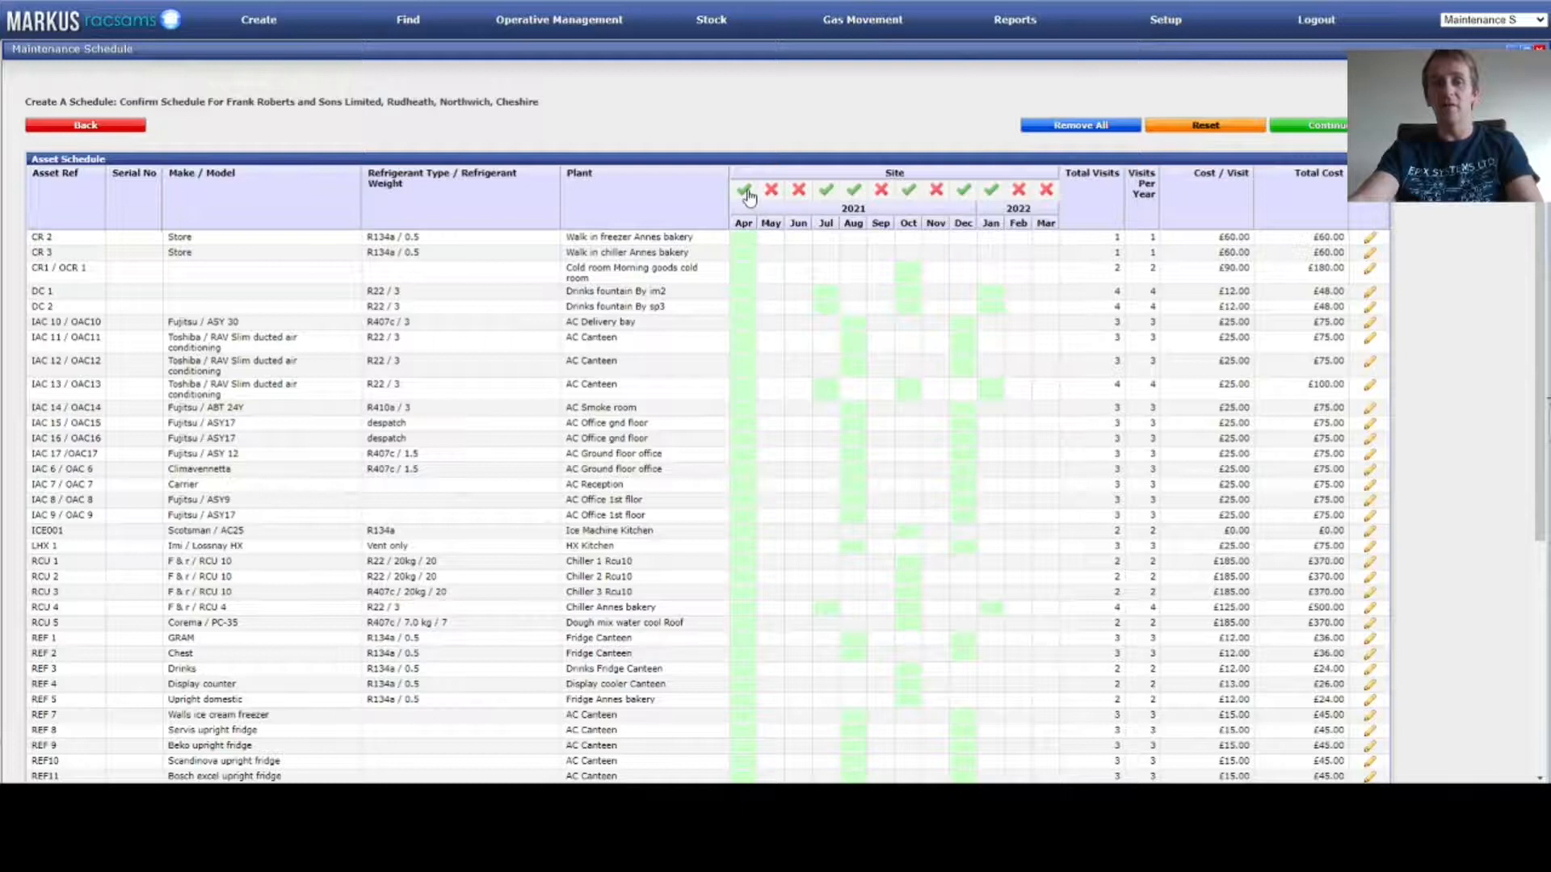
# Step: Try moving all April 2021 site visits to May 2021, and return them to April
pyautogui.click(745, 191)
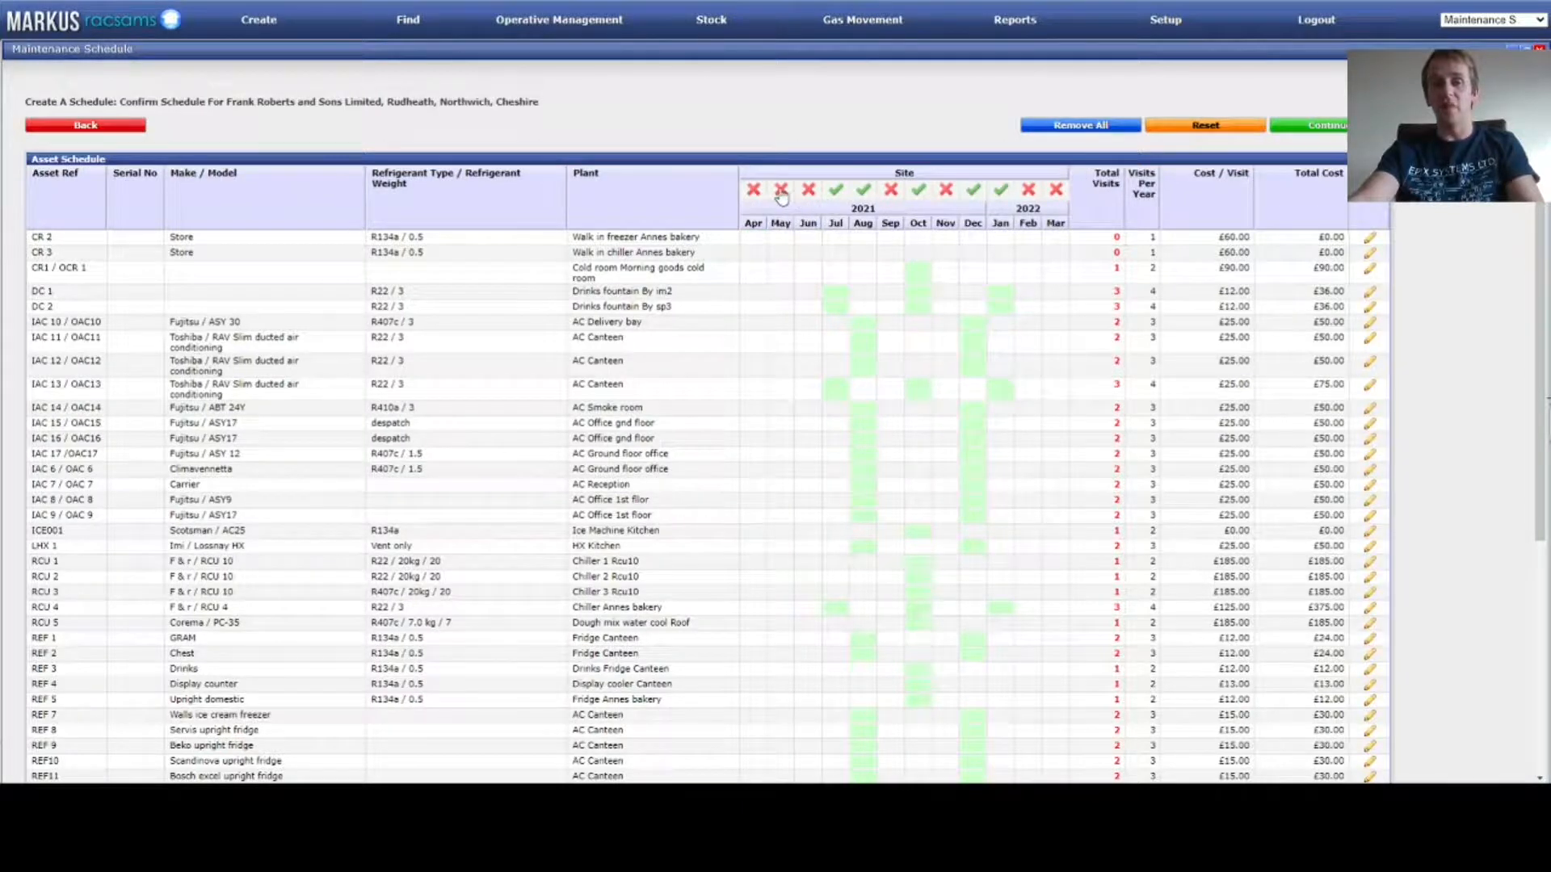
pyautogui.click(781, 193)
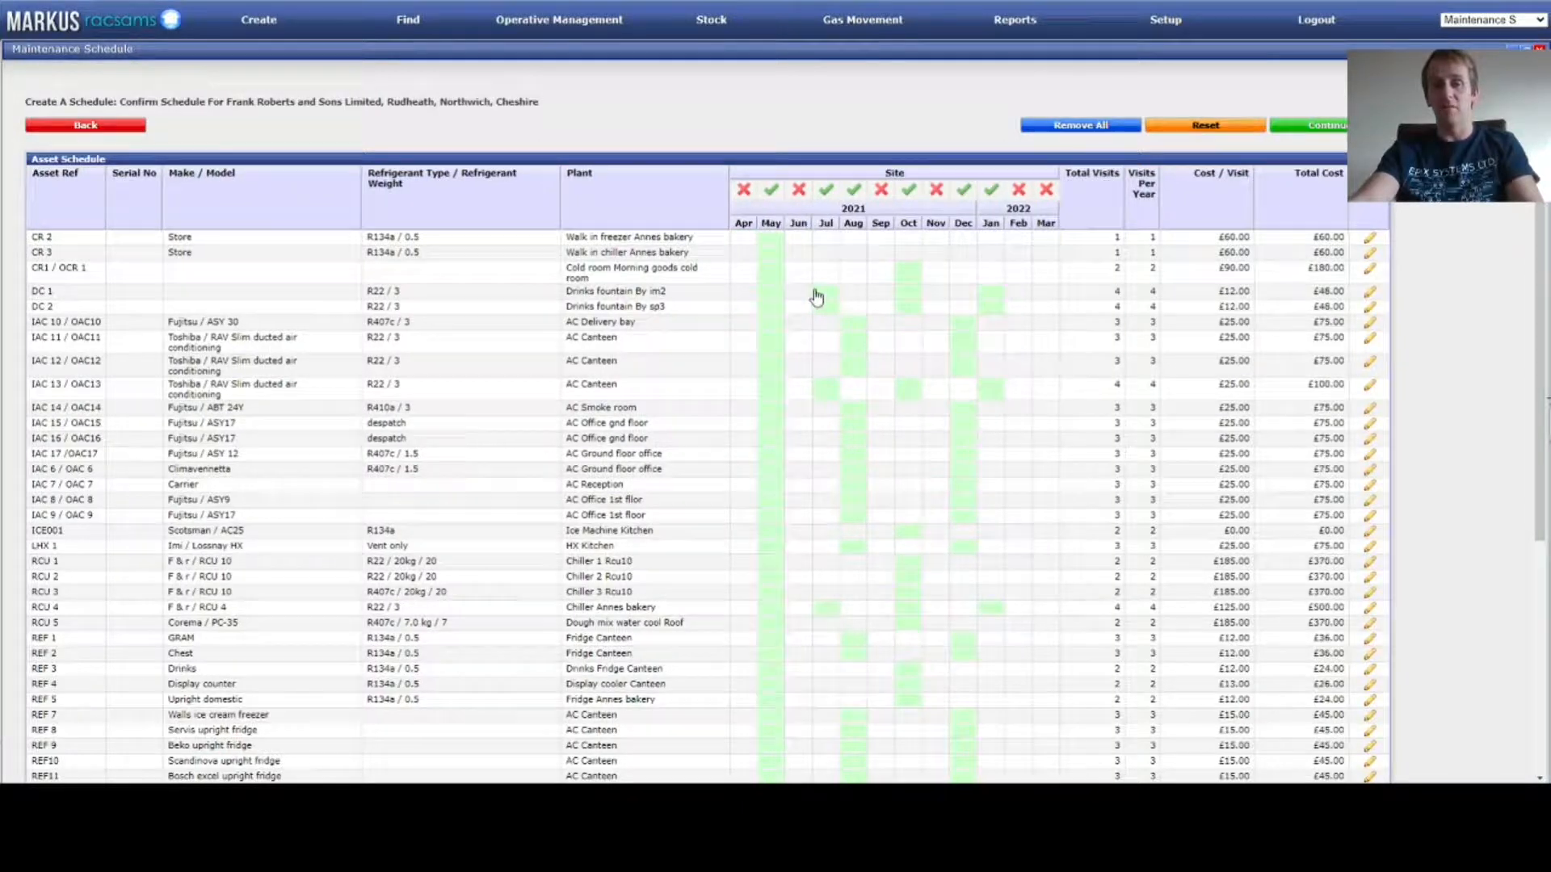
pyautogui.click(771, 191)
pyautogui.click(745, 192)
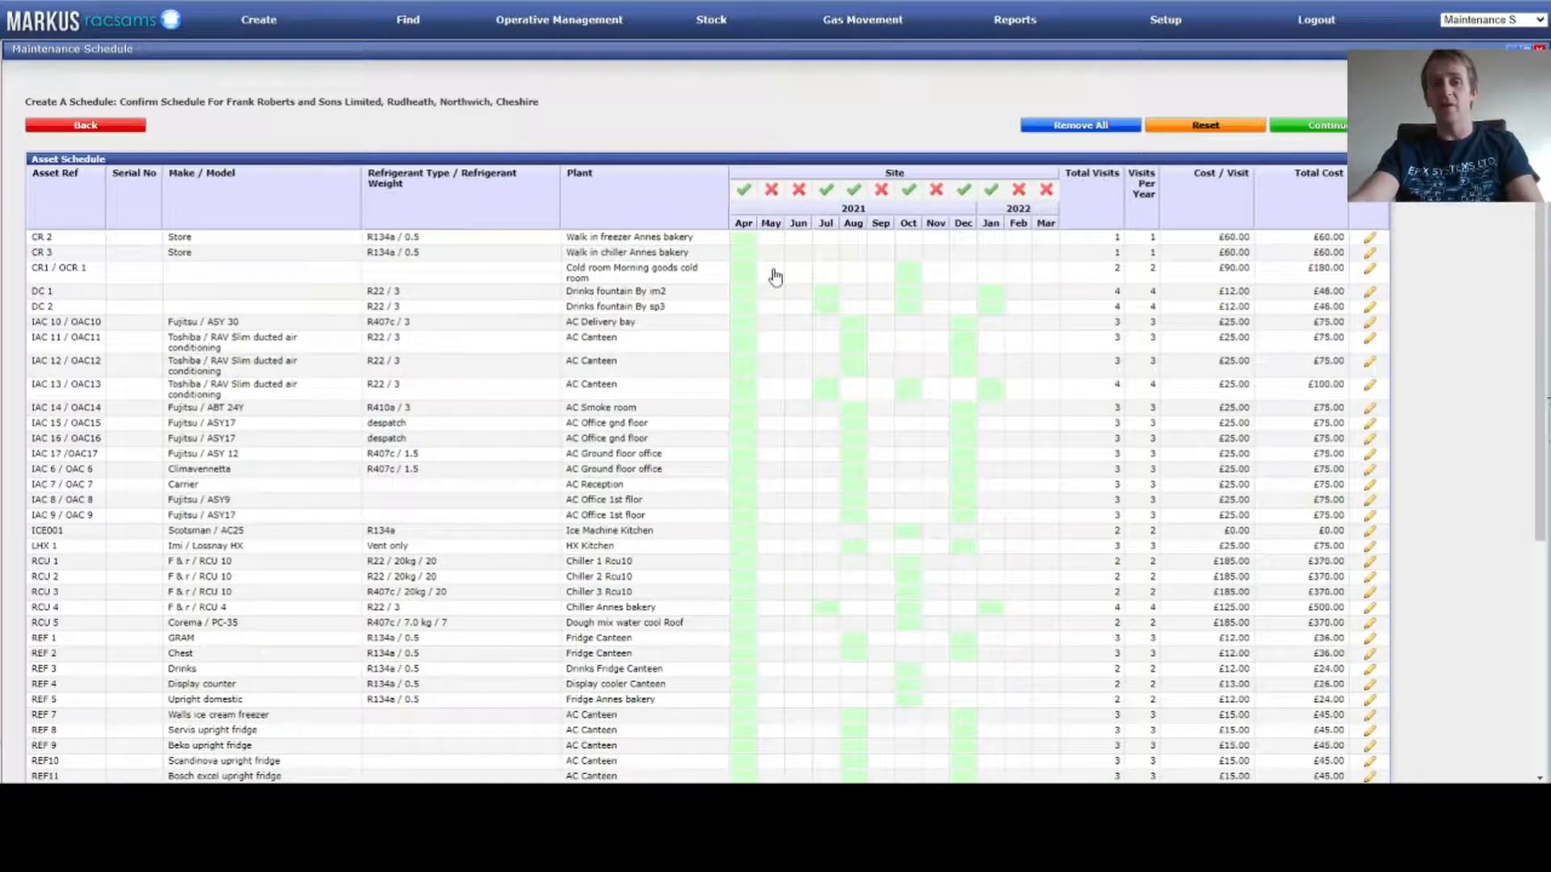
# Step: Try rescheduling only the CR 2 walk-in freezer visit away from April 2021, and restore it to April
pyautogui.click(741, 240)
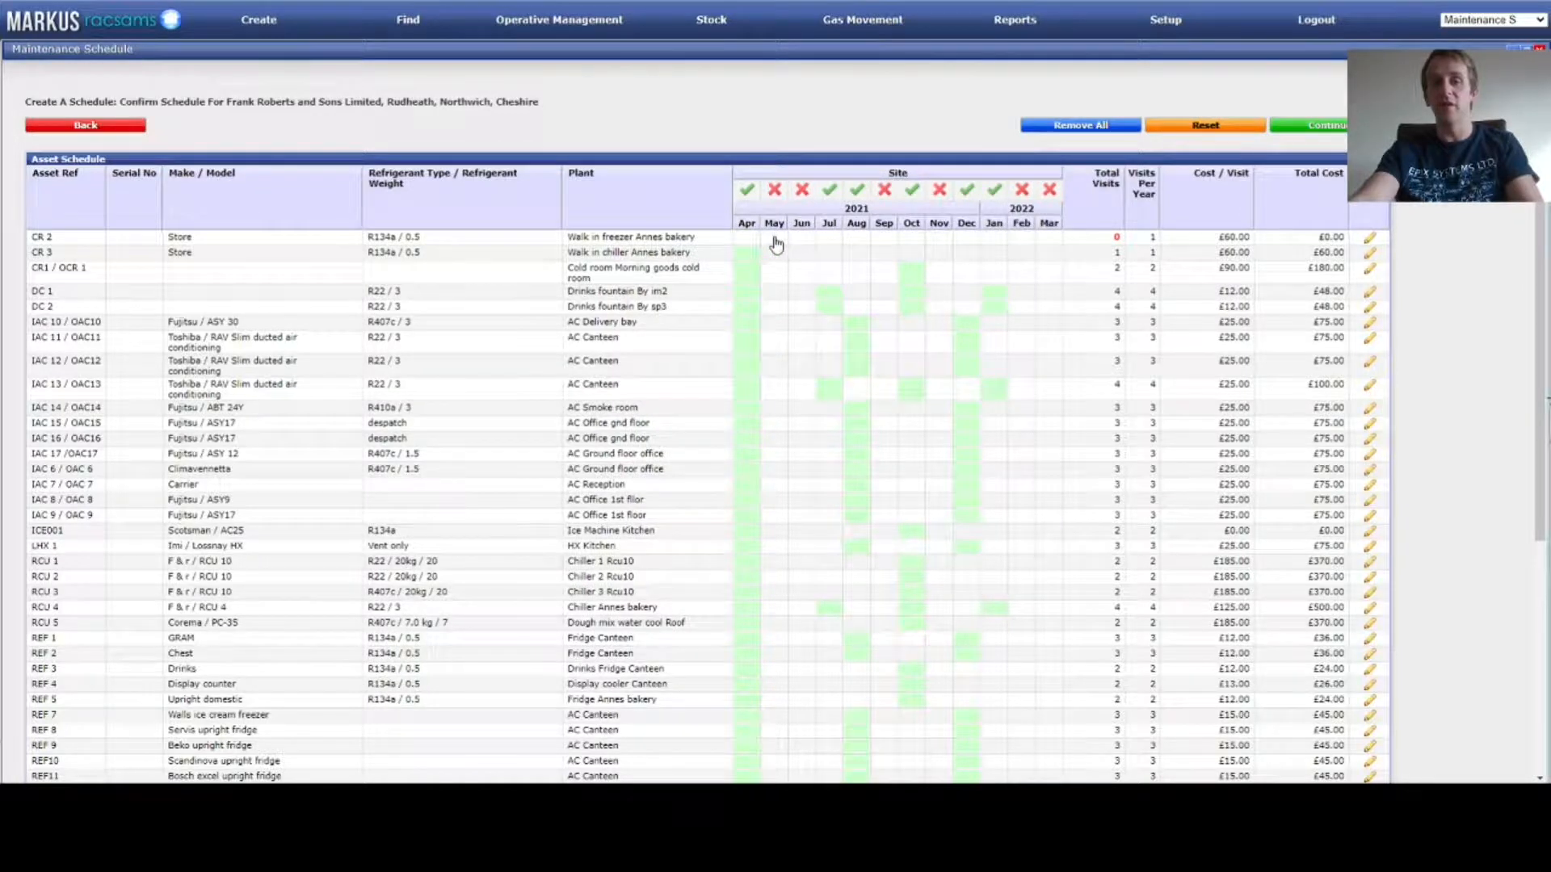
pyautogui.click(767, 241)
pyautogui.click(767, 242)
pyautogui.click(755, 242)
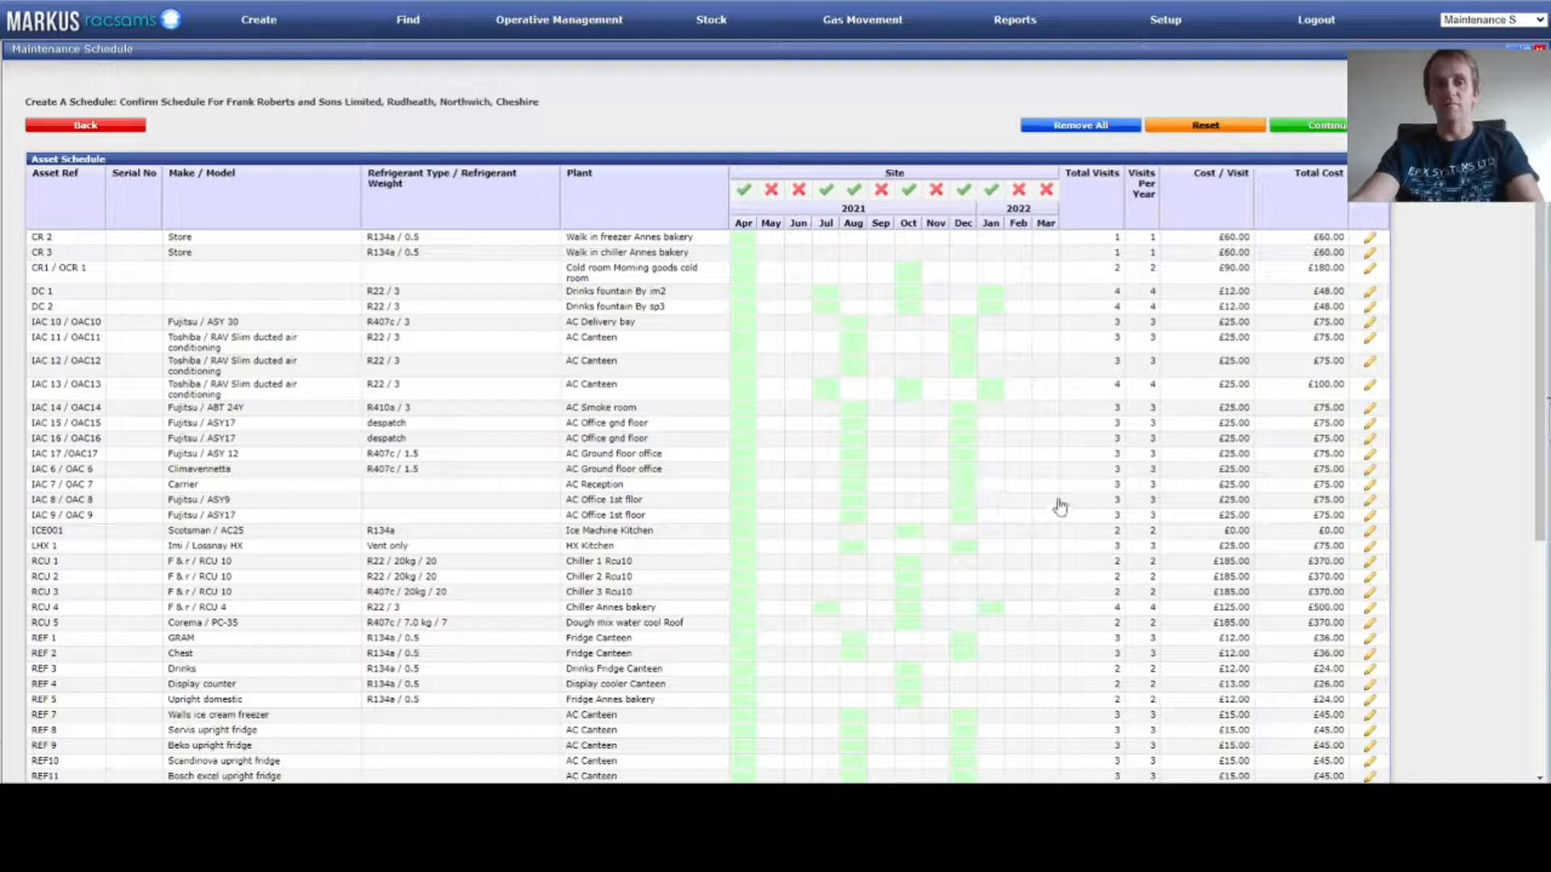
# Step: Try removing all planned visits from the asset schedule, and reset it to the default visit plan
pyautogui.click(1208, 125)
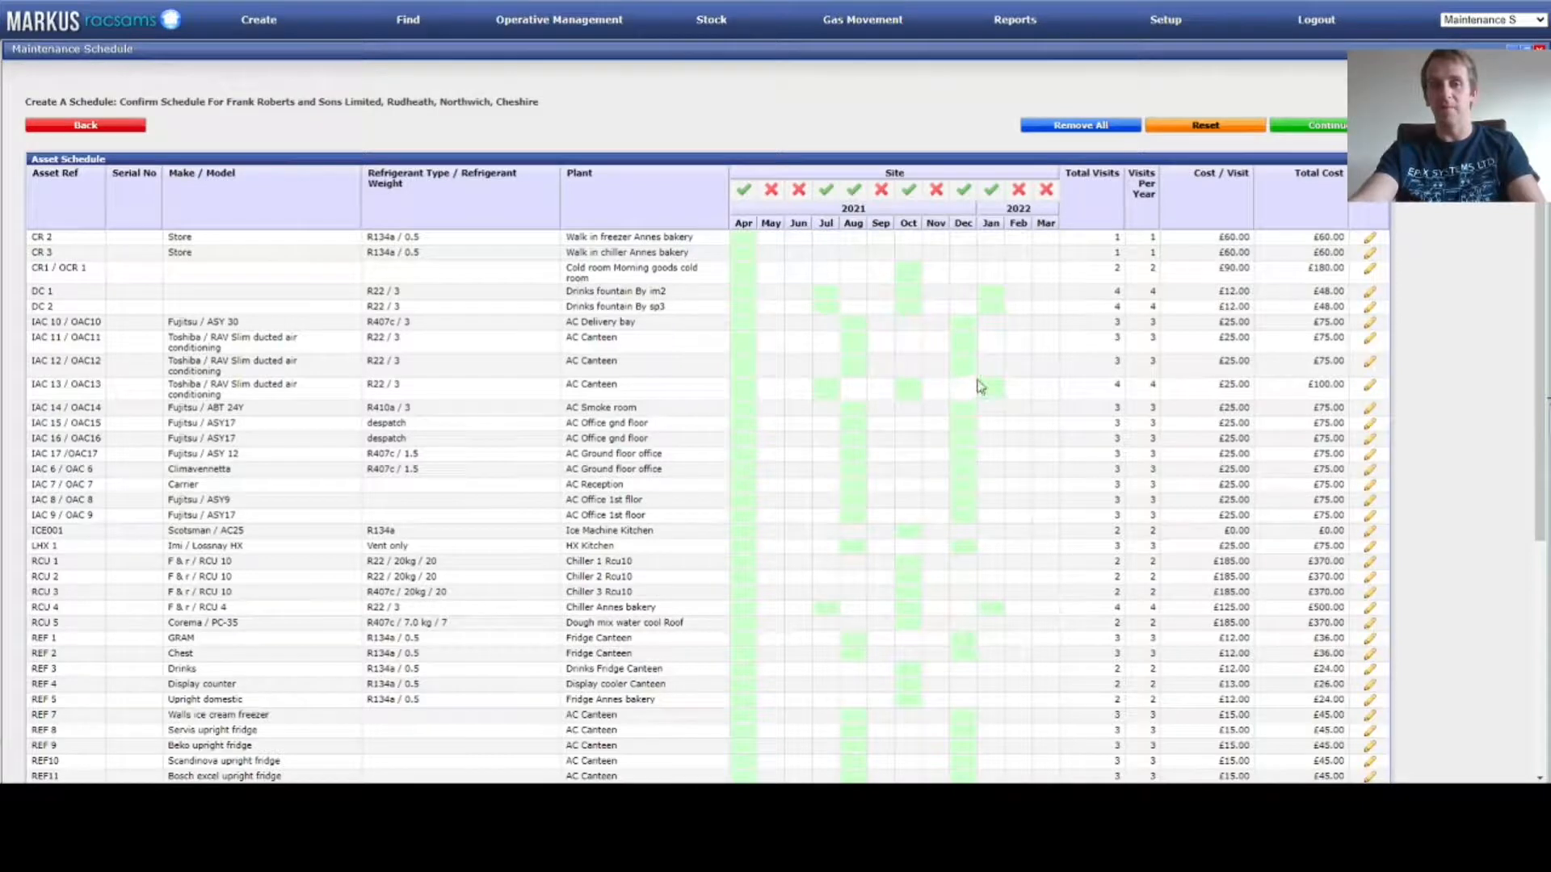
pyautogui.click(1102, 125)
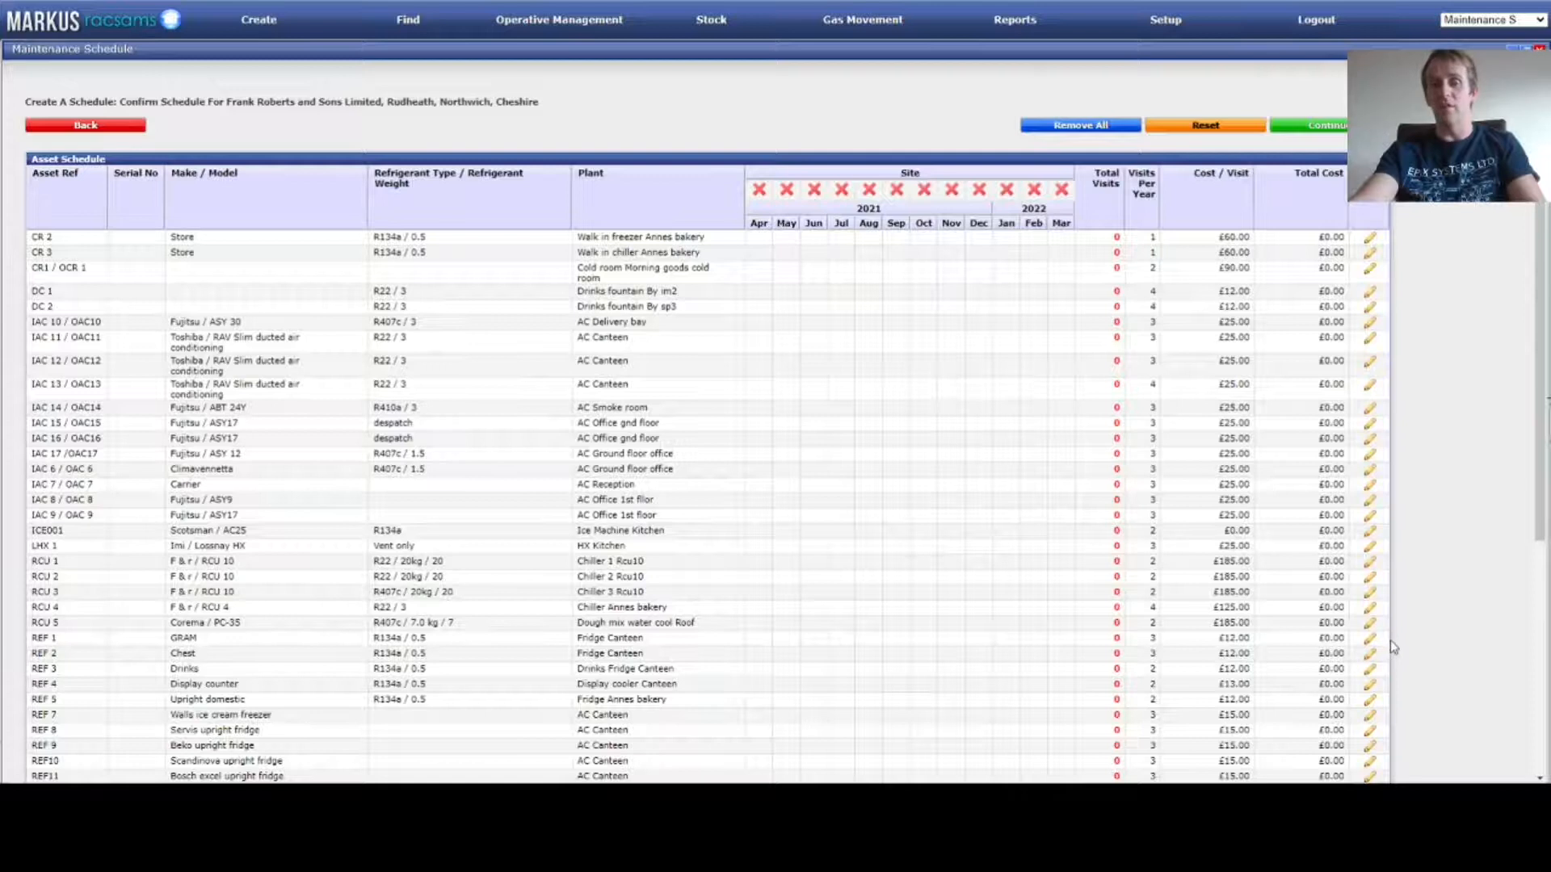
pyautogui.click(1199, 129)
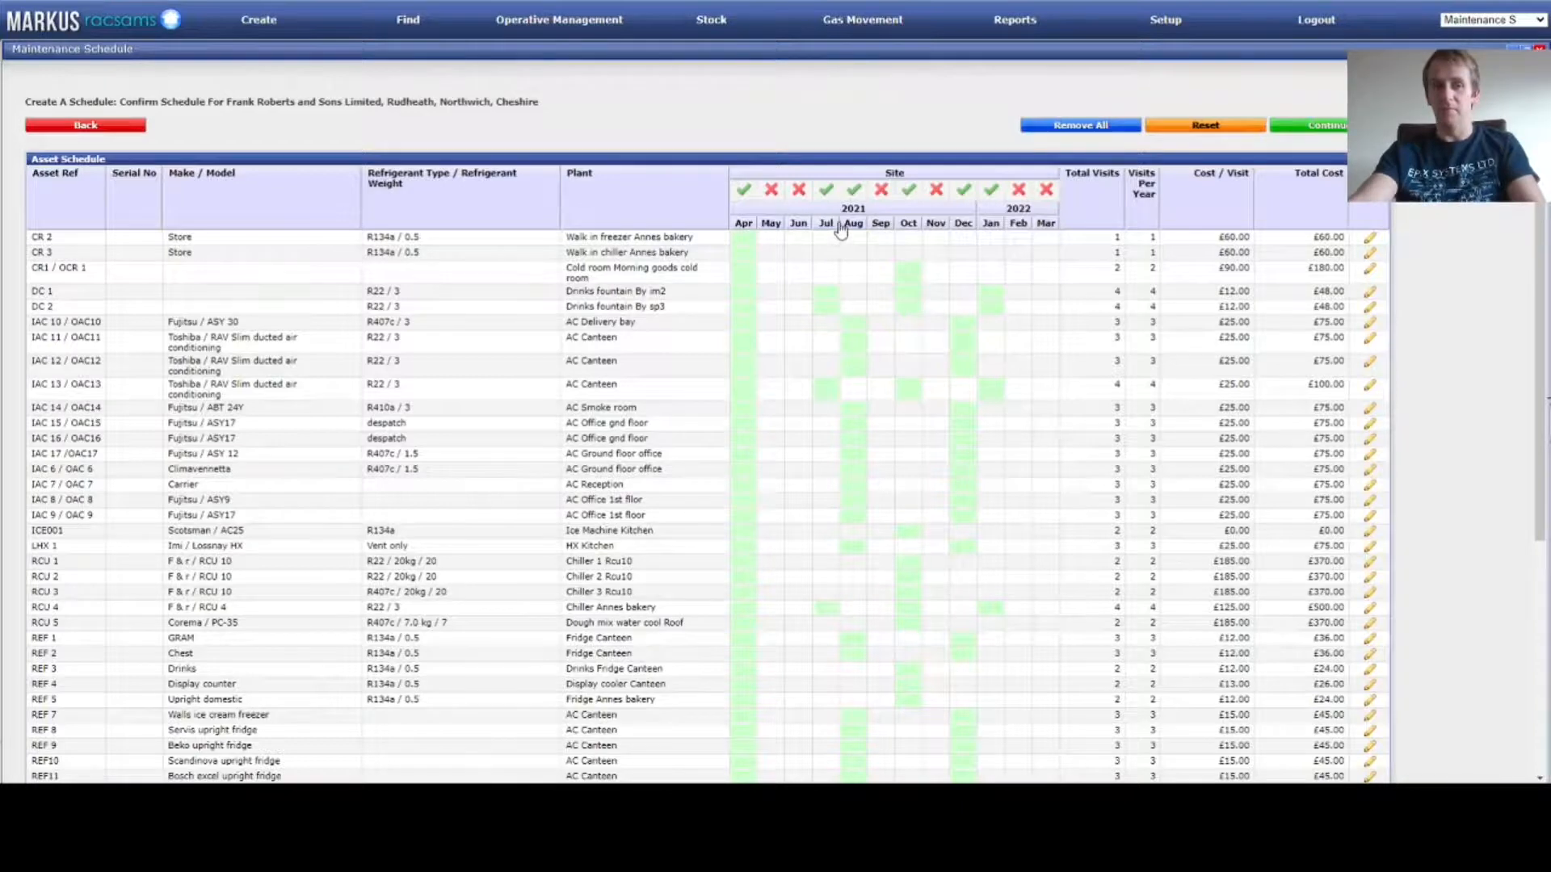
# Step: Check the asset schedule once more and confirm it to generate the service jobs for configuration
pyautogui.scroll(-3, 929, 307)
pyautogui.scroll(3, 933, 310)
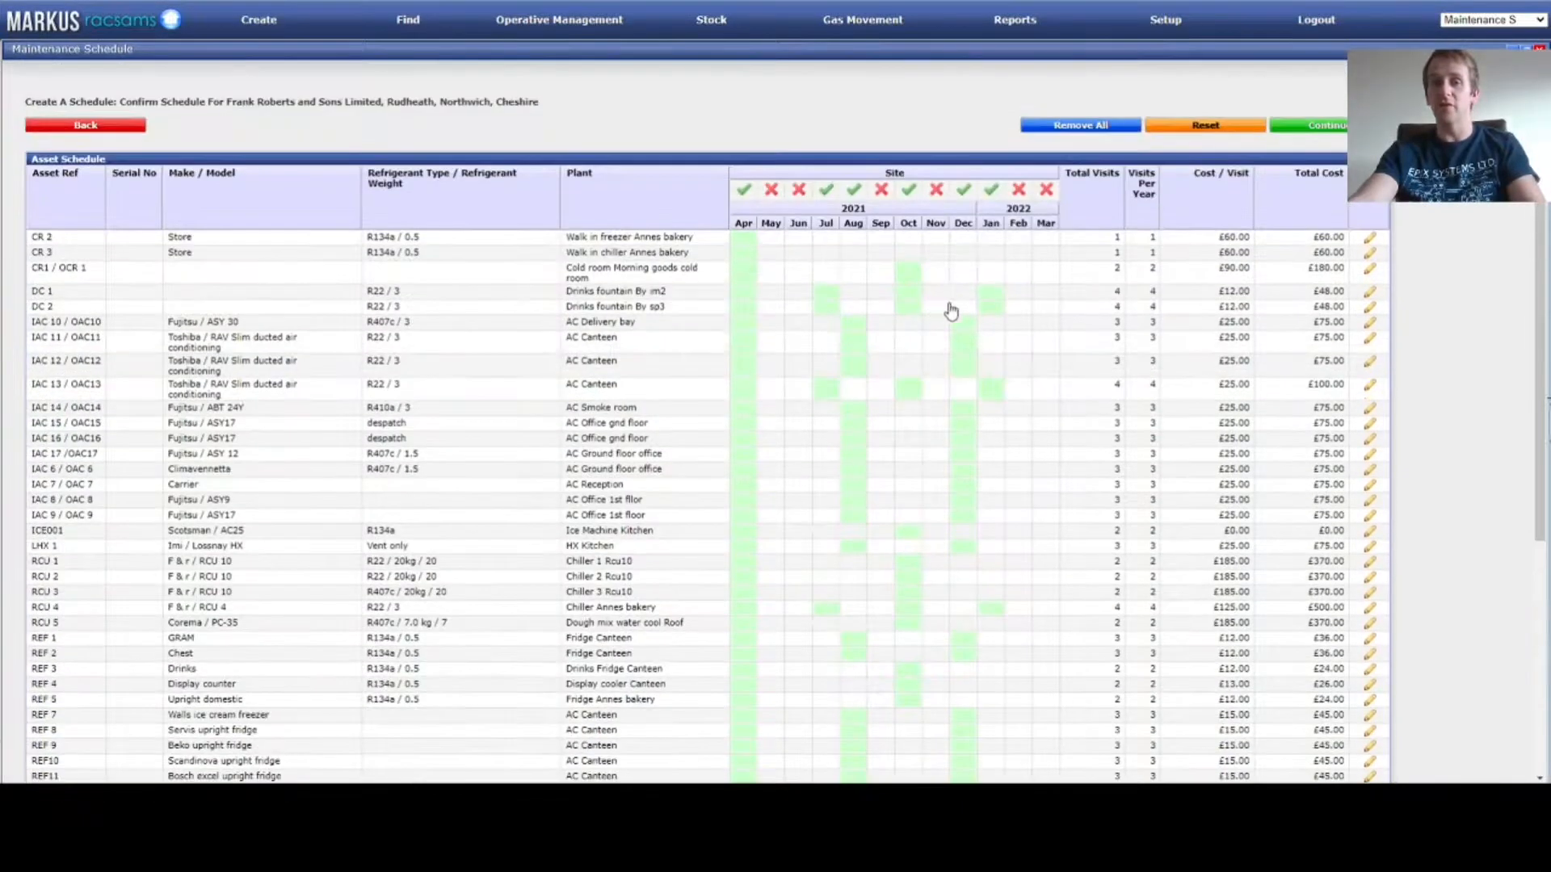
pyautogui.click(1332, 127)
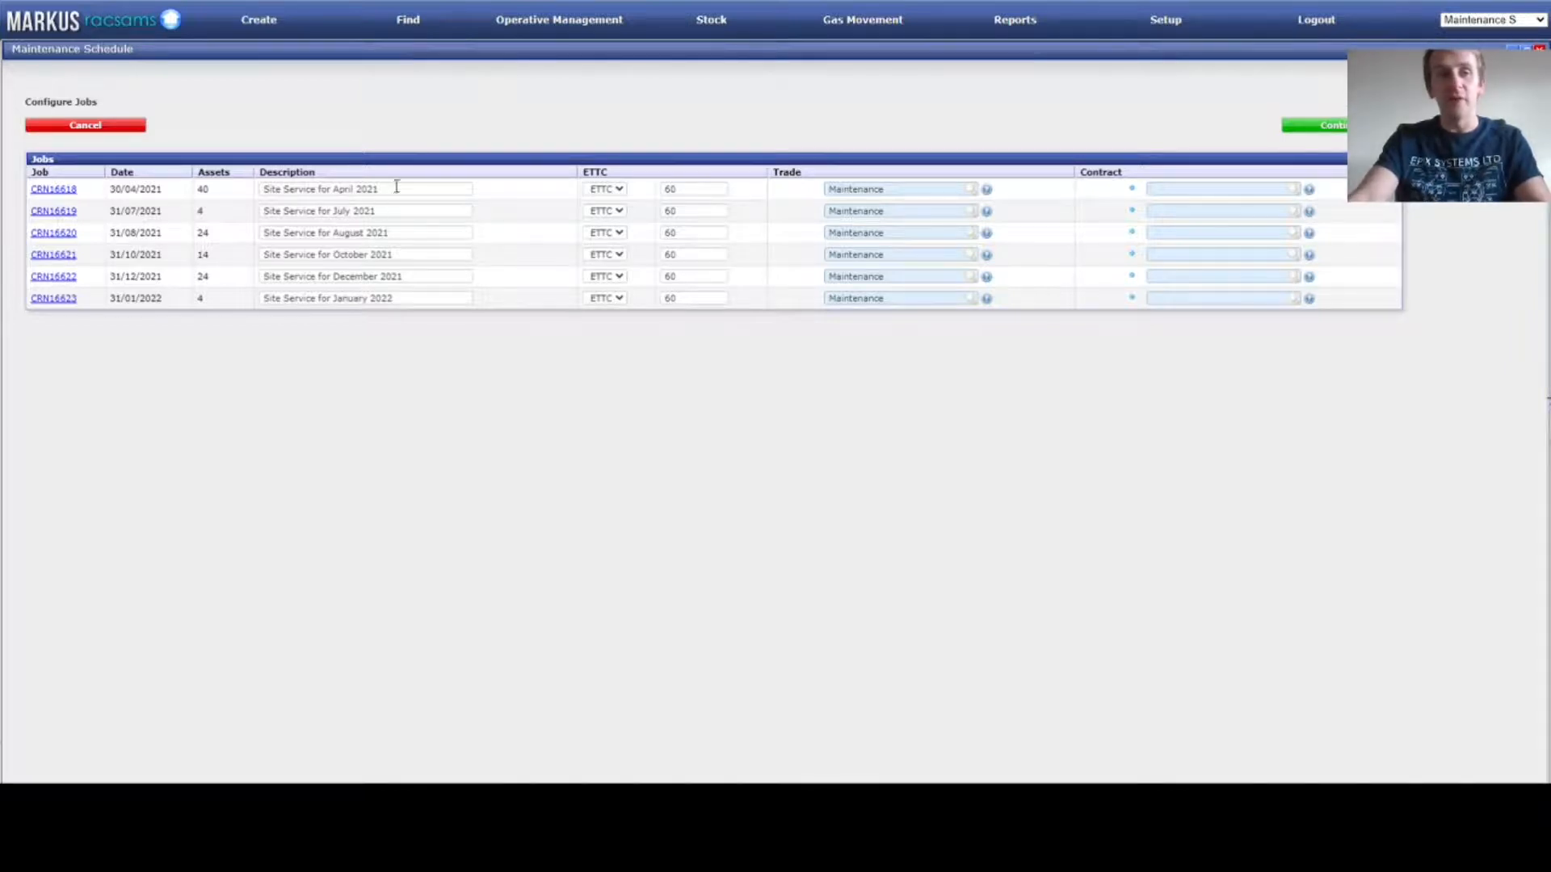
# Step: Try adding a coil cleaning note to the April 2021 job's description, and restore the original description
pyautogui.moveTo(414, 189); pyautogui.dragTo(229, 201)
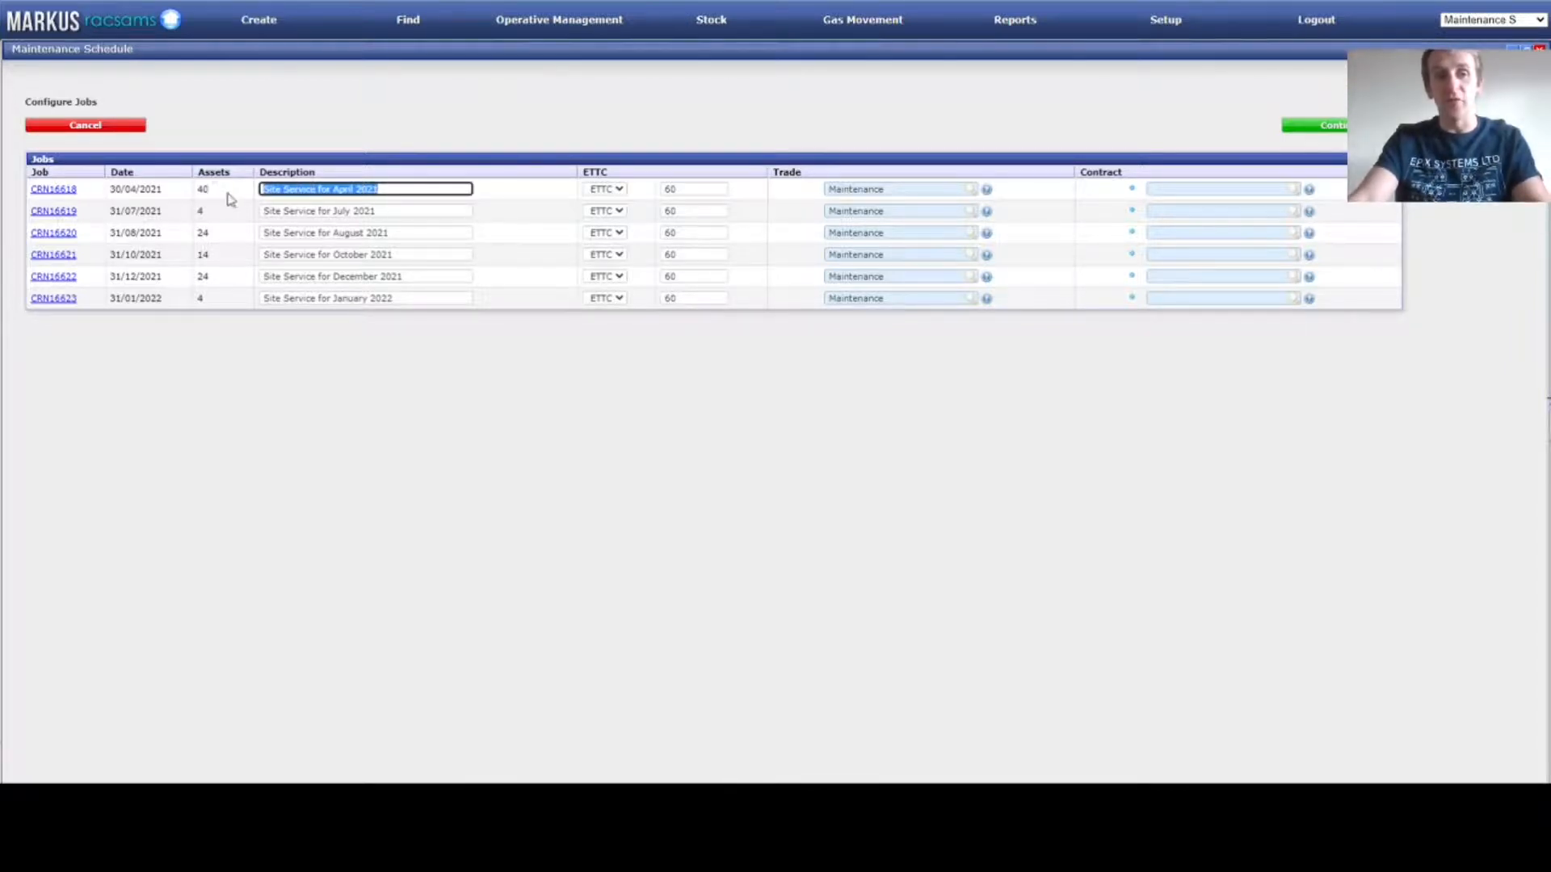
pyautogui.click(447, 194)
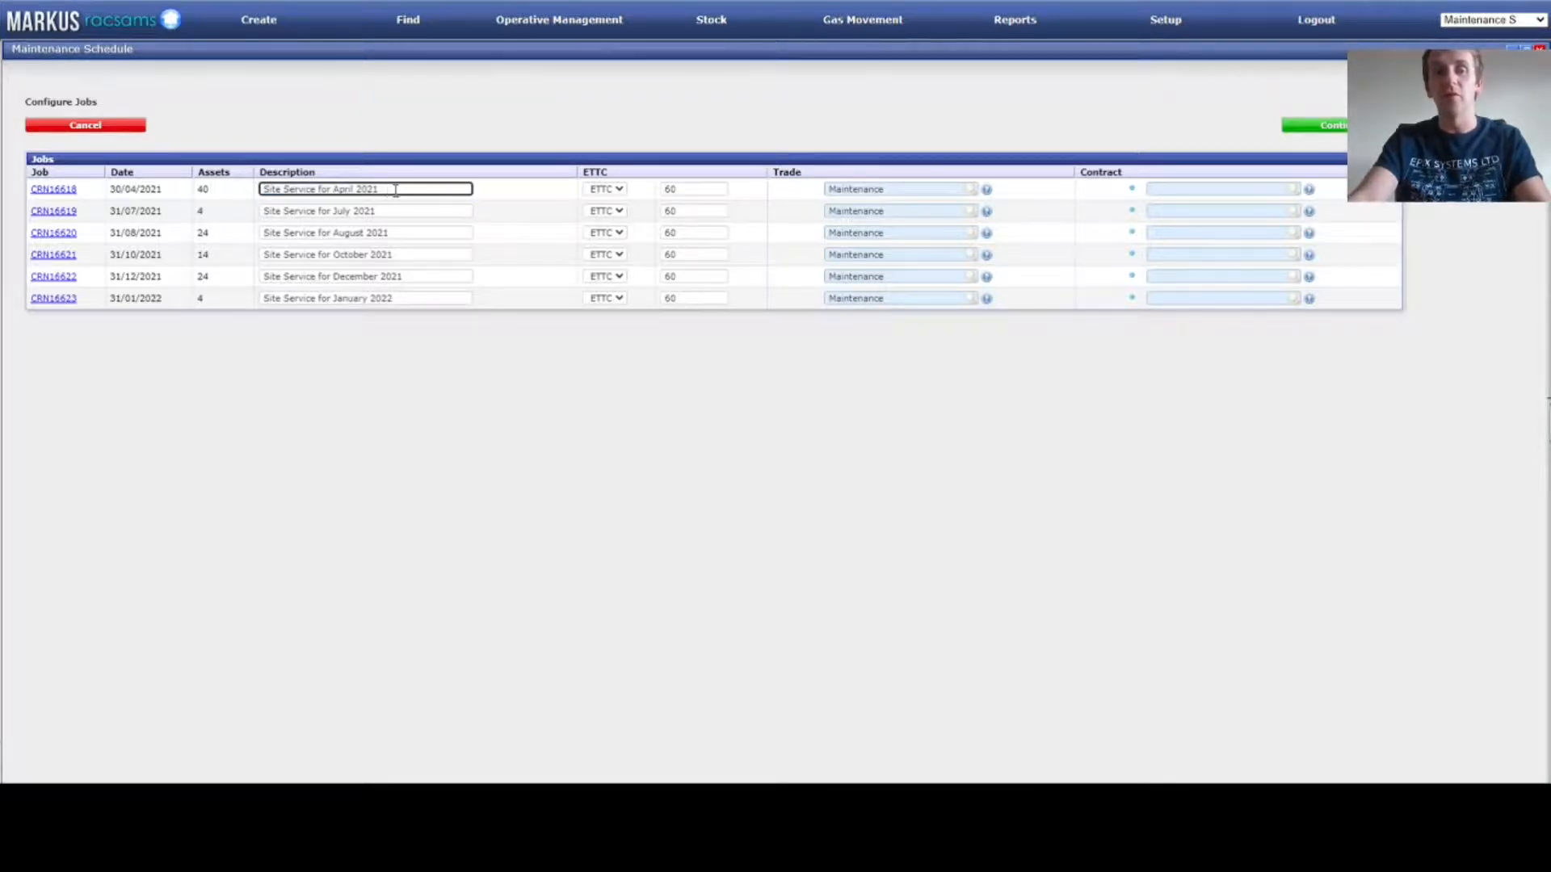
pyautogui.moveTo(396, 189); pyautogui.dragTo(204, 201)
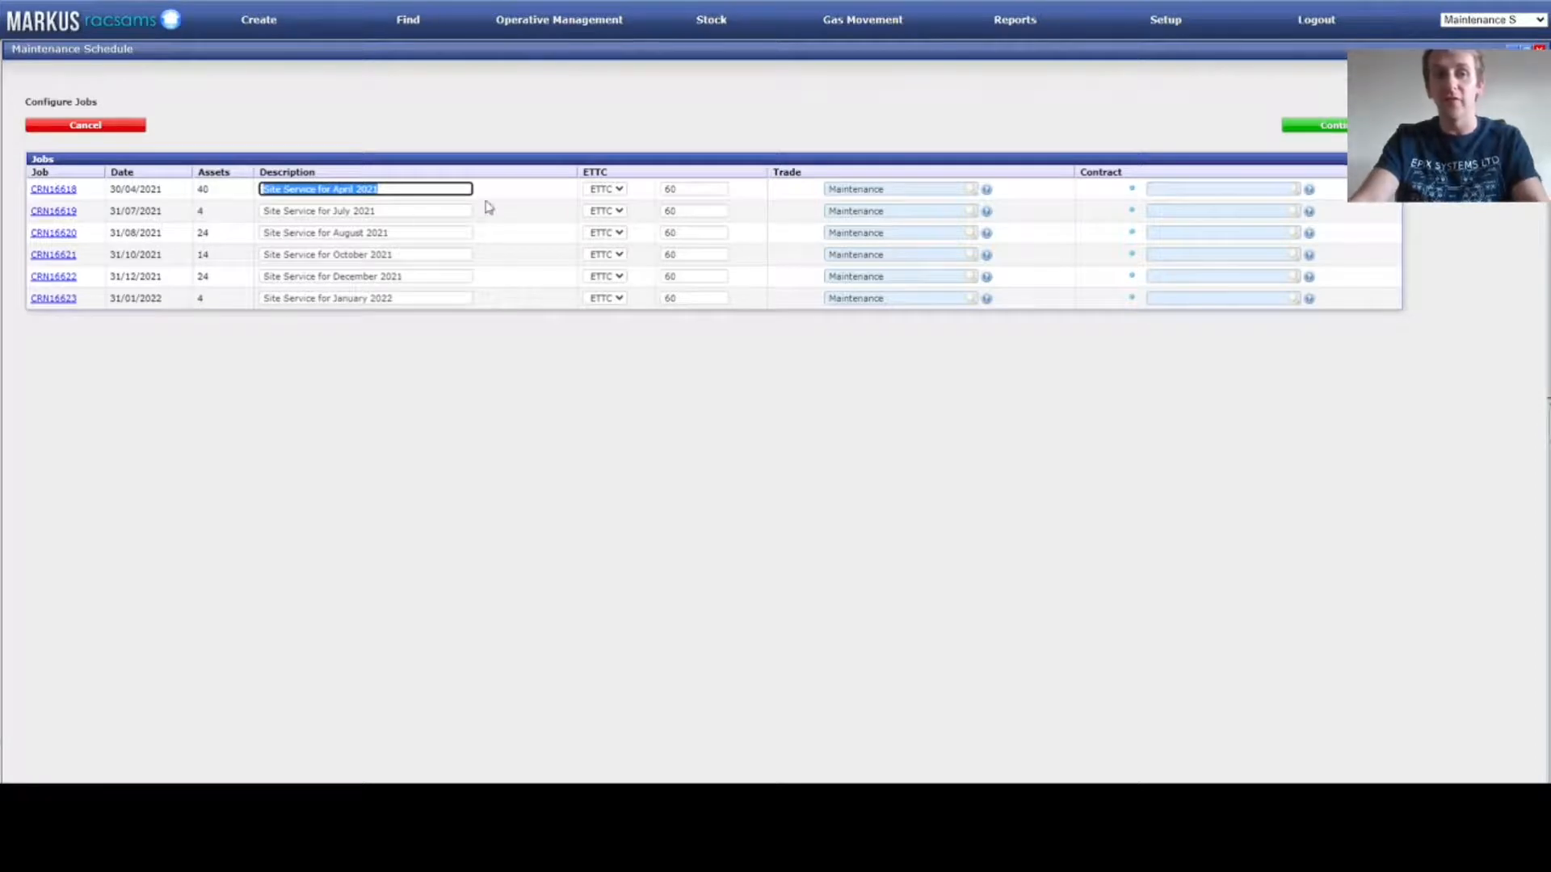
pyautogui.click(390, 190)
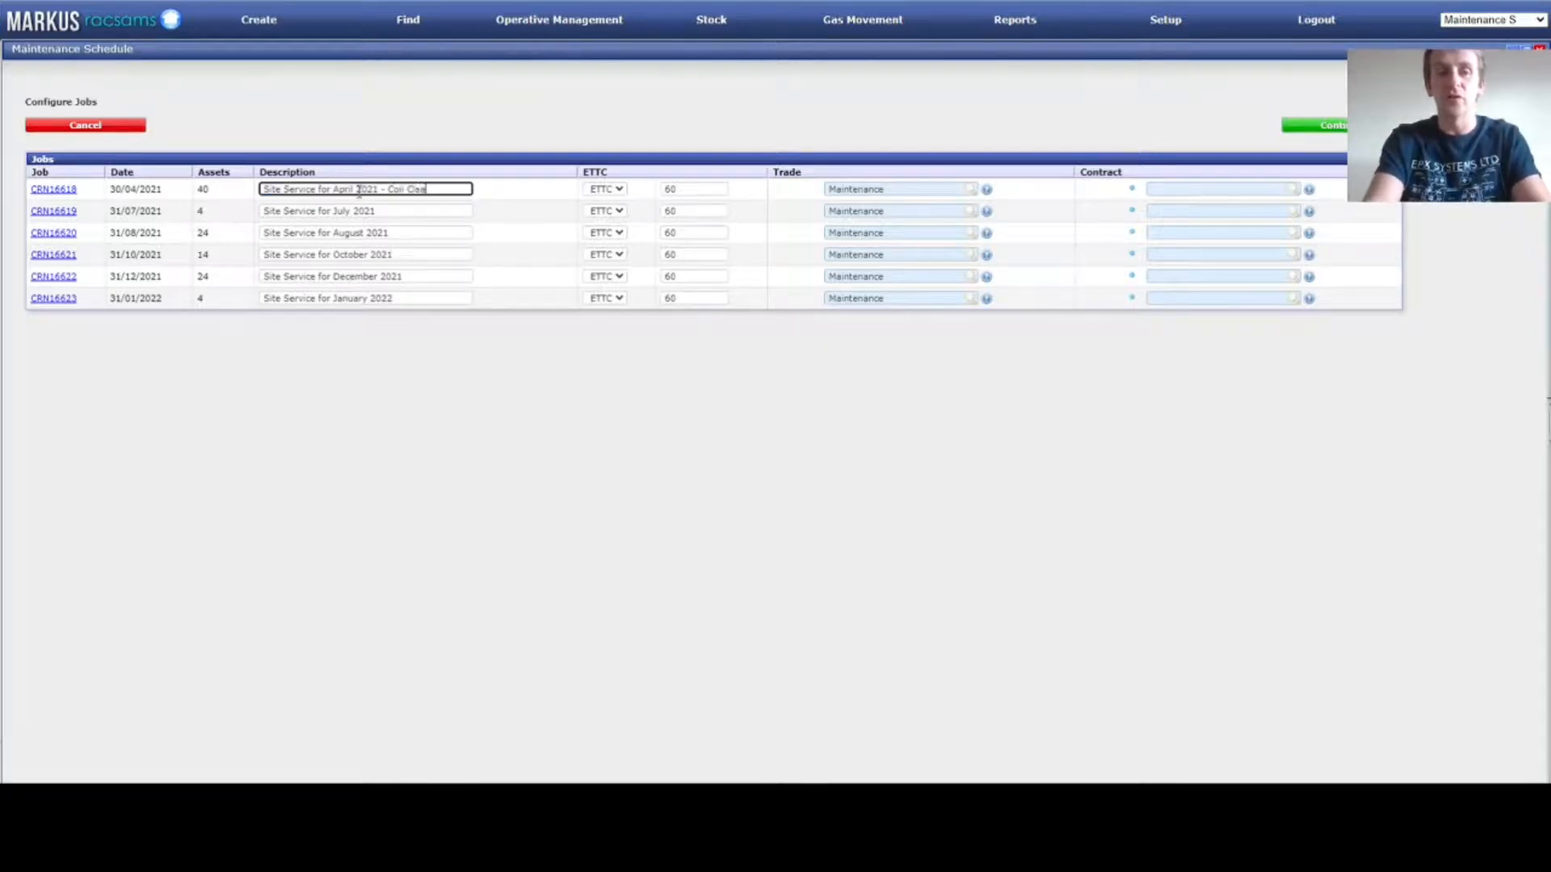
pyautogui.press('BackSpace')
pyautogui.press('BackSpace')
pyautogui.press('BackSpace')
pyautogui.press('BackSpace')
pyautogui.press('BackSpace')
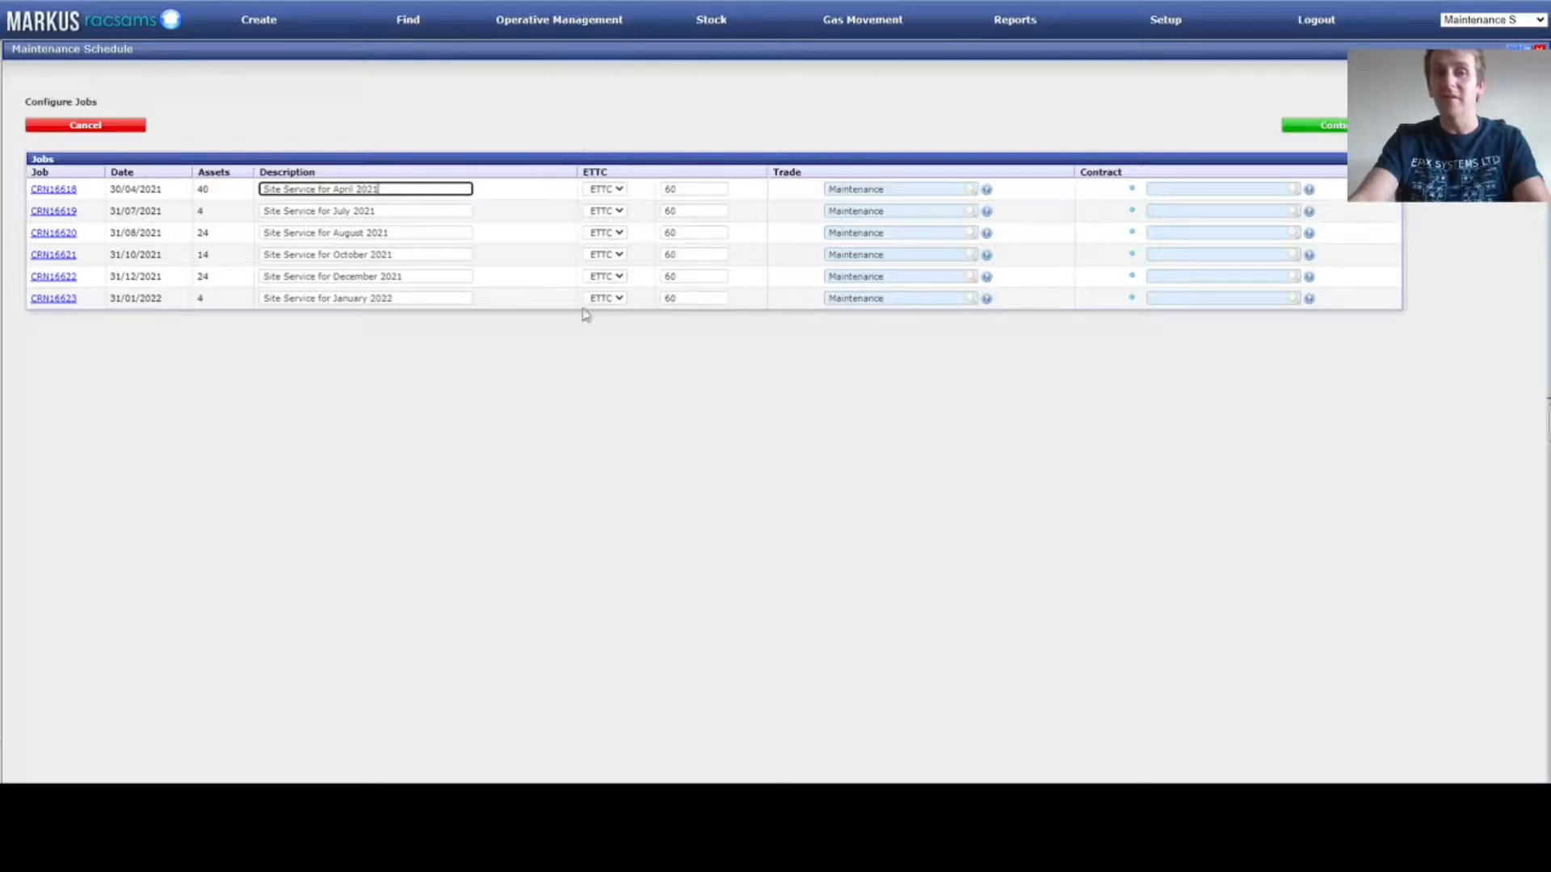
# Step: Check the April 2021 job's ETTC value and the available trades, and reselect Maintenance as its trade
pyautogui.doubleClick(673, 189)
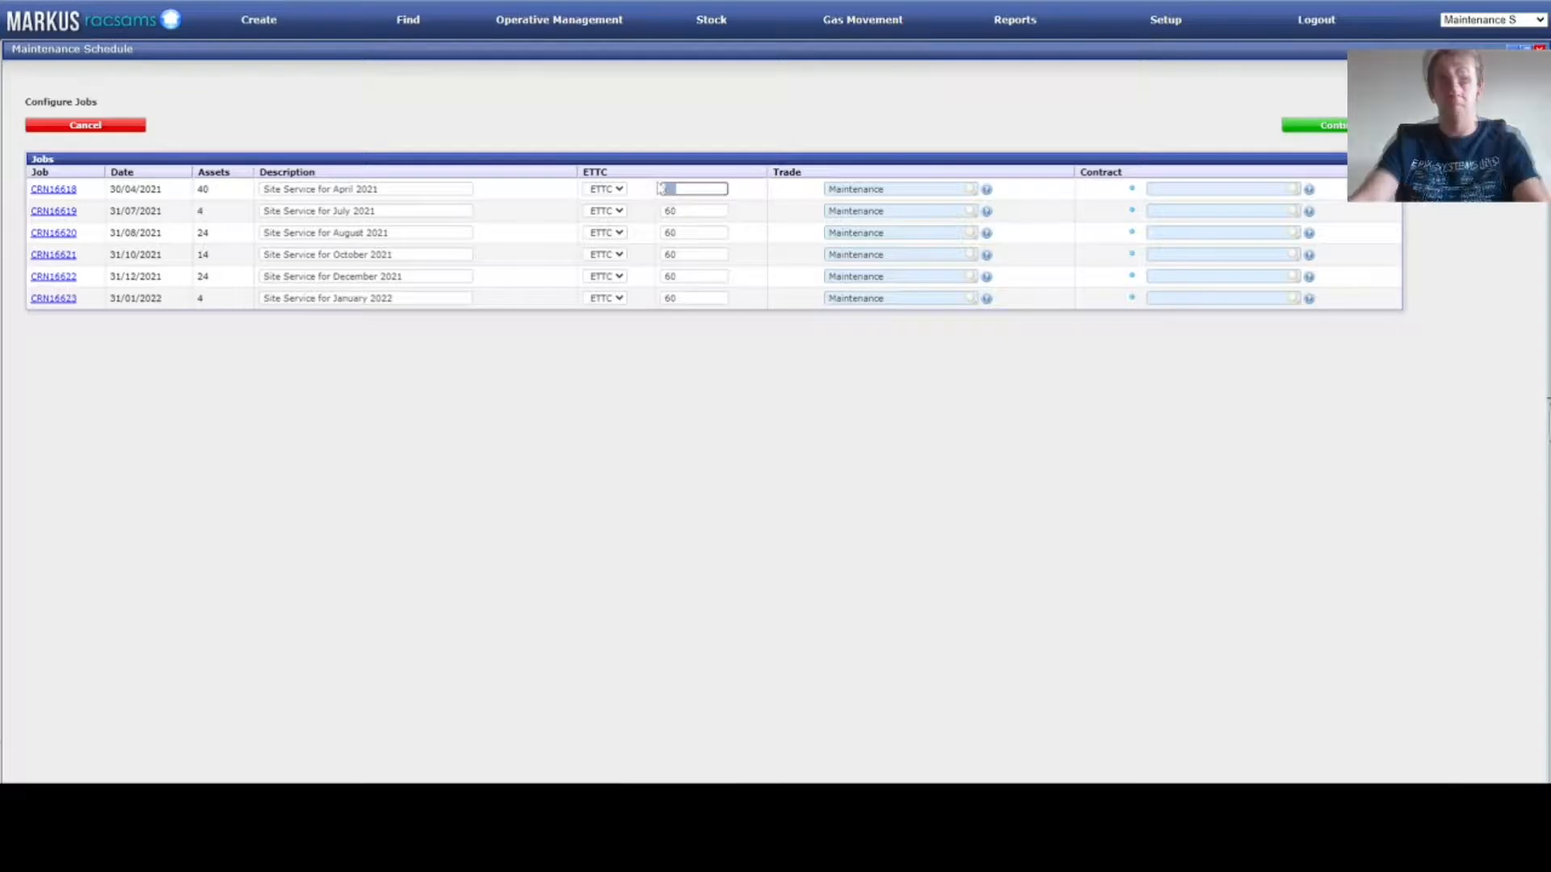
pyautogui.click(918, 193)
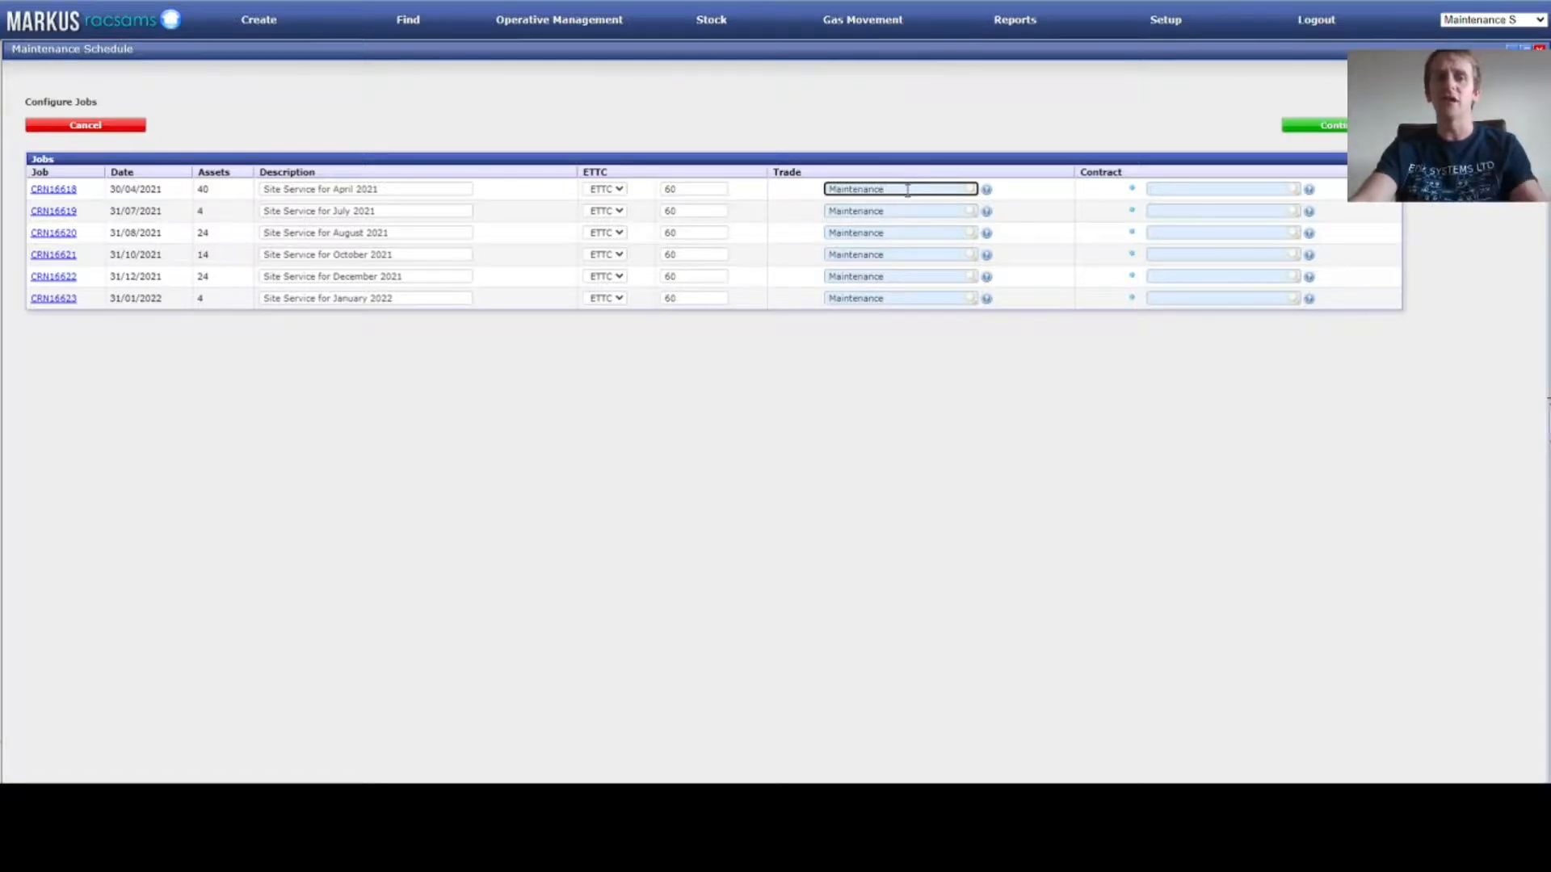
pyautogui.click(988, 190)
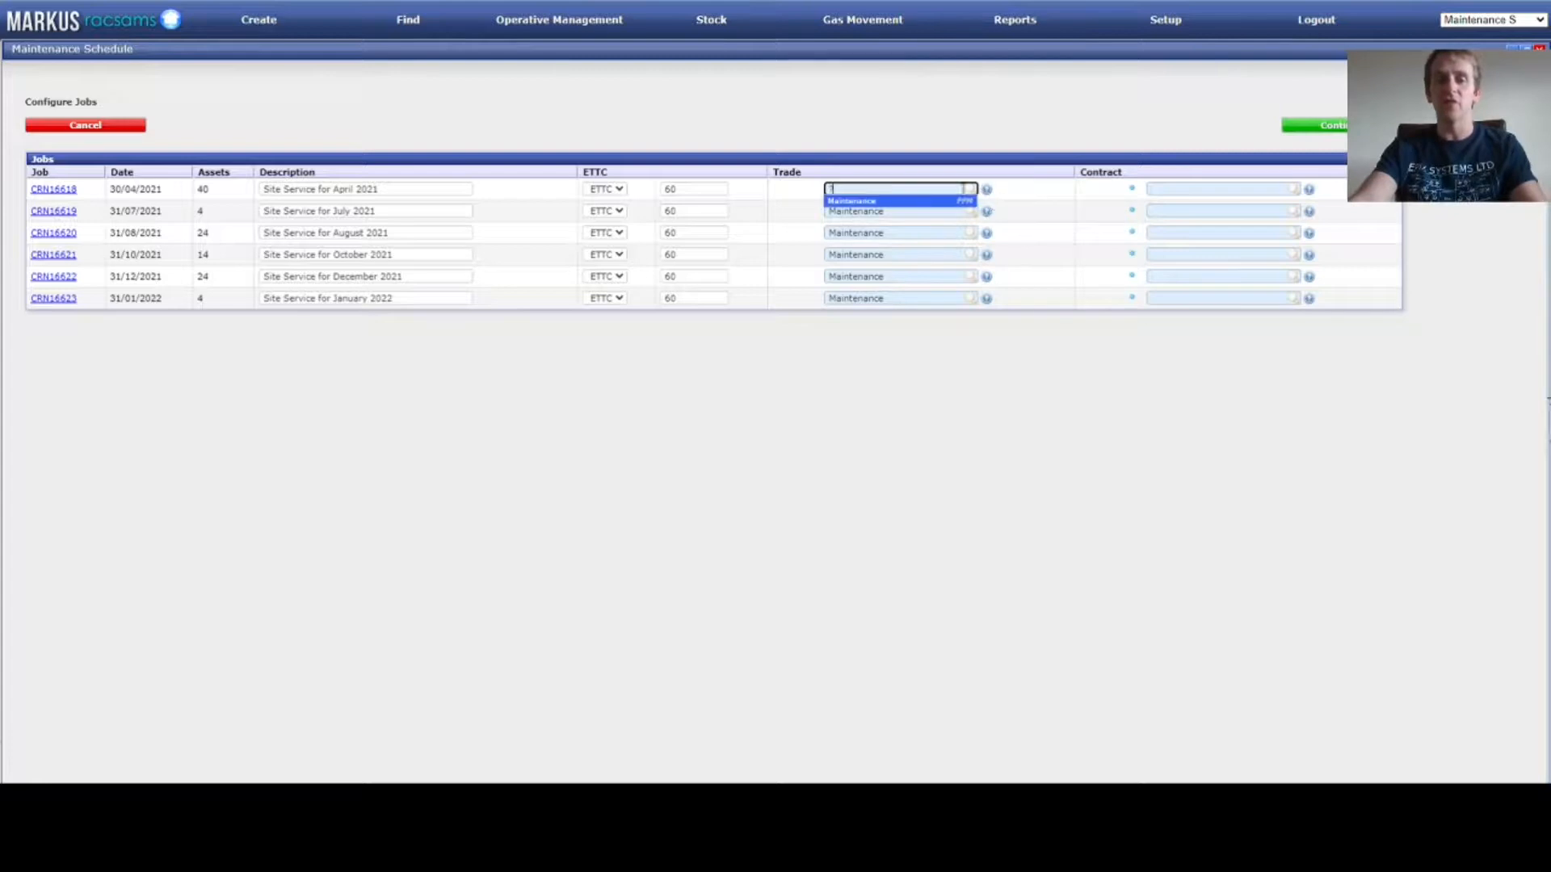
pyautogui.click(942, 202)
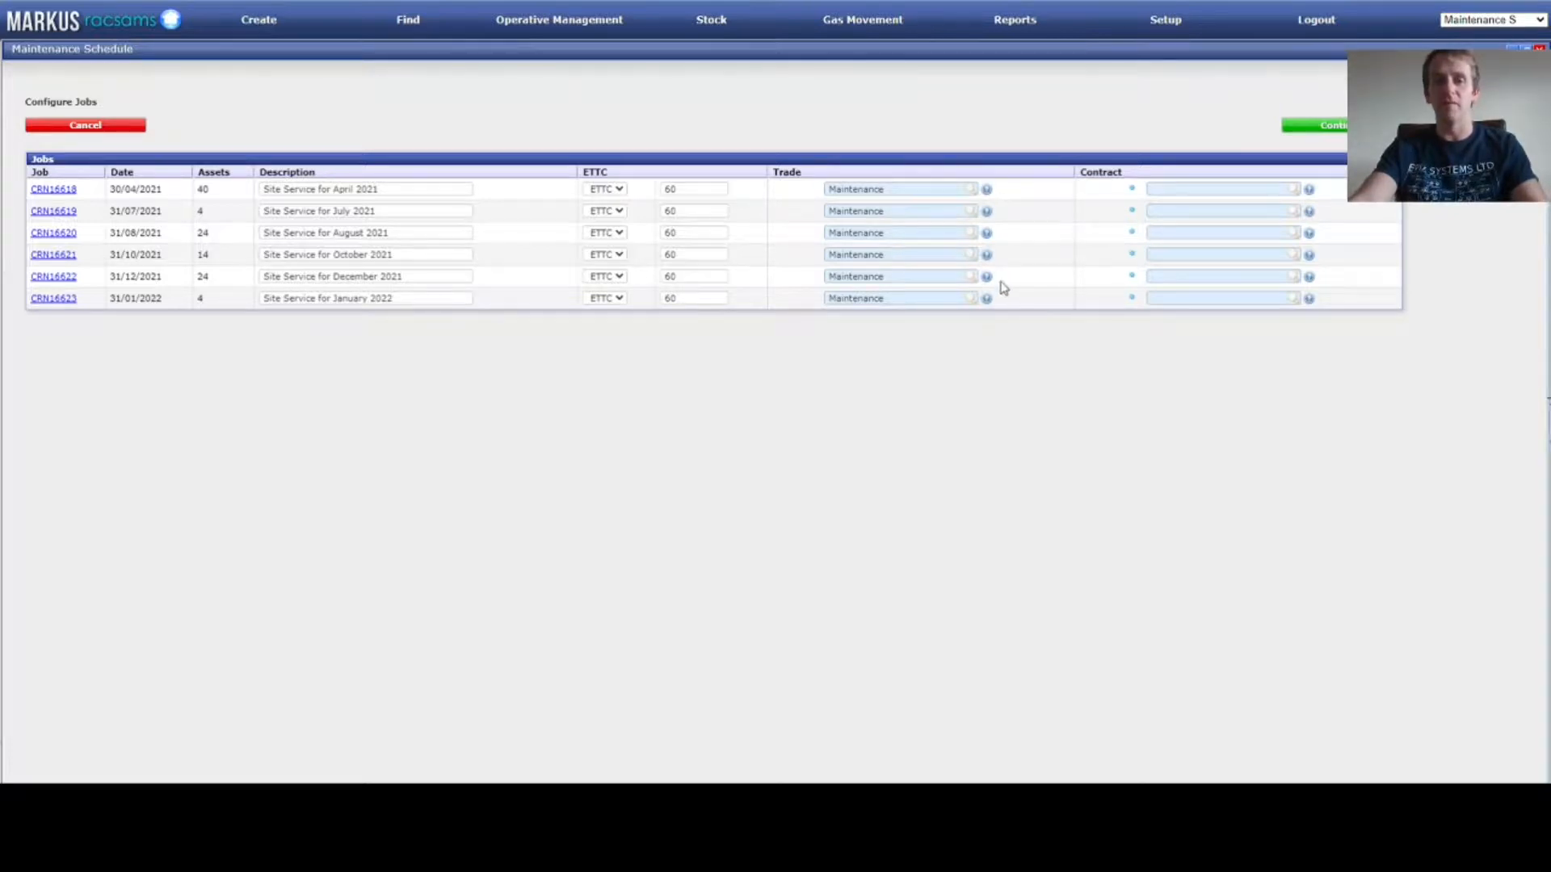
# Step: Assign the Planned Maintenance contract to all six service jobs and confirm the job configuration
pyautogui.click(1222, 188)
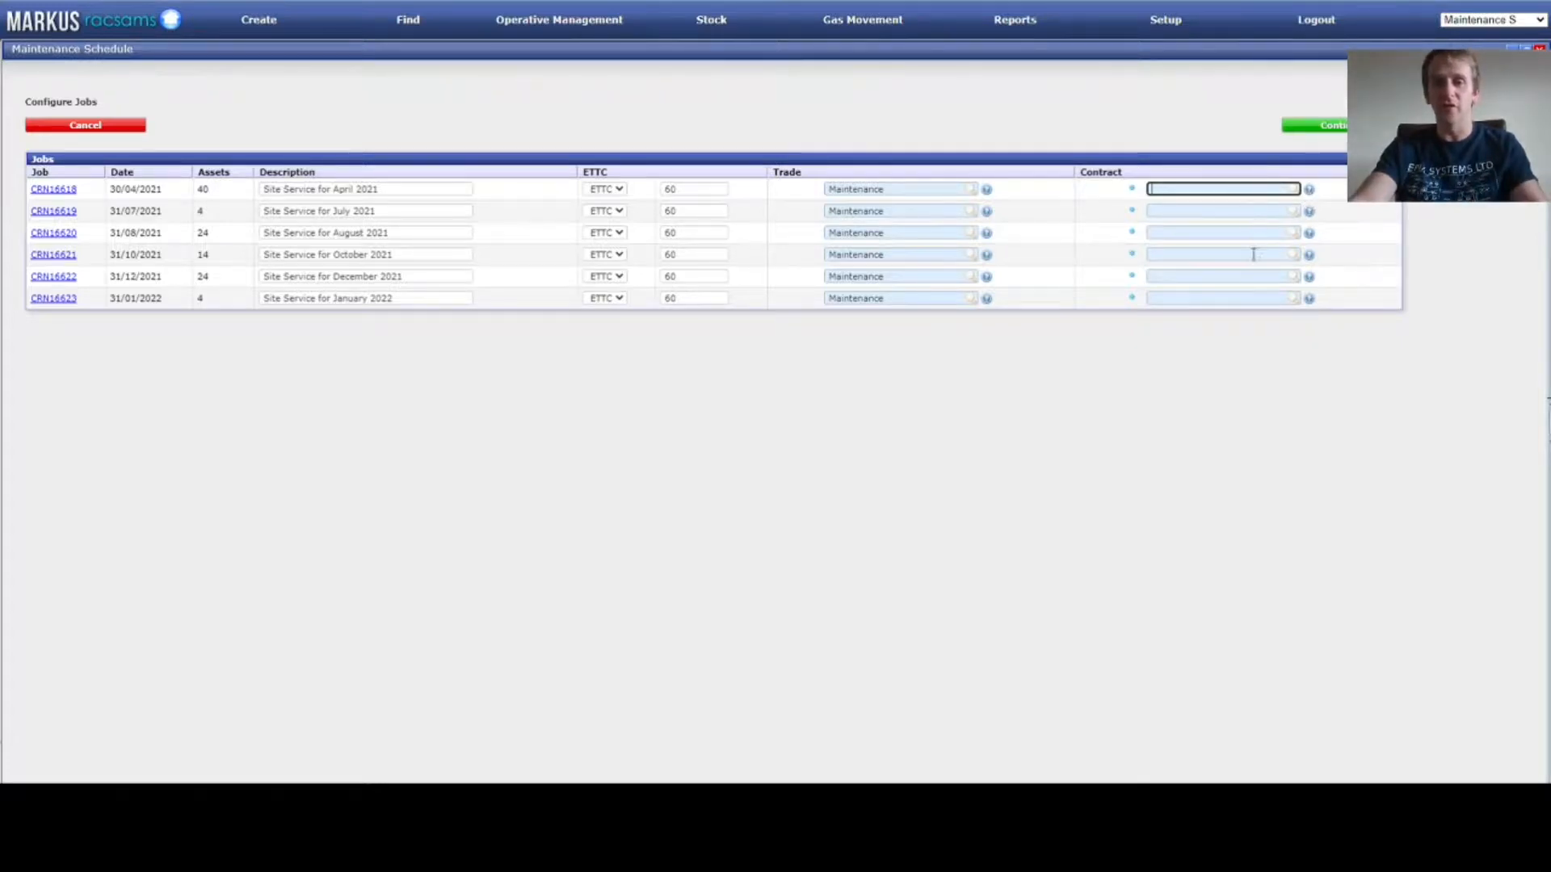
pyautogui.click(1309, 191)
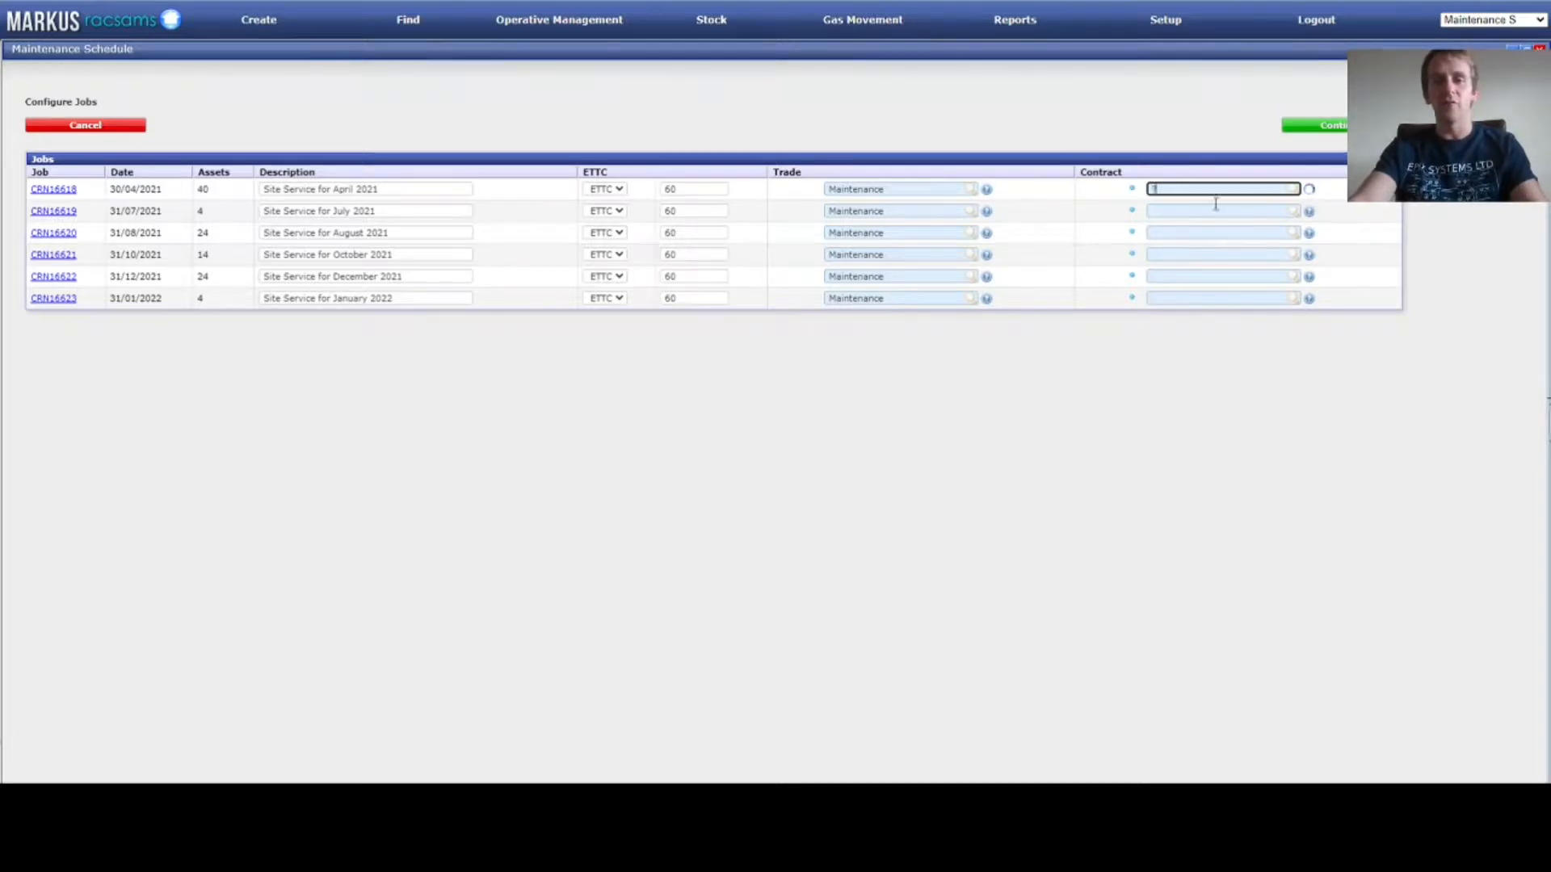
pyautogui.click(1214, 204)
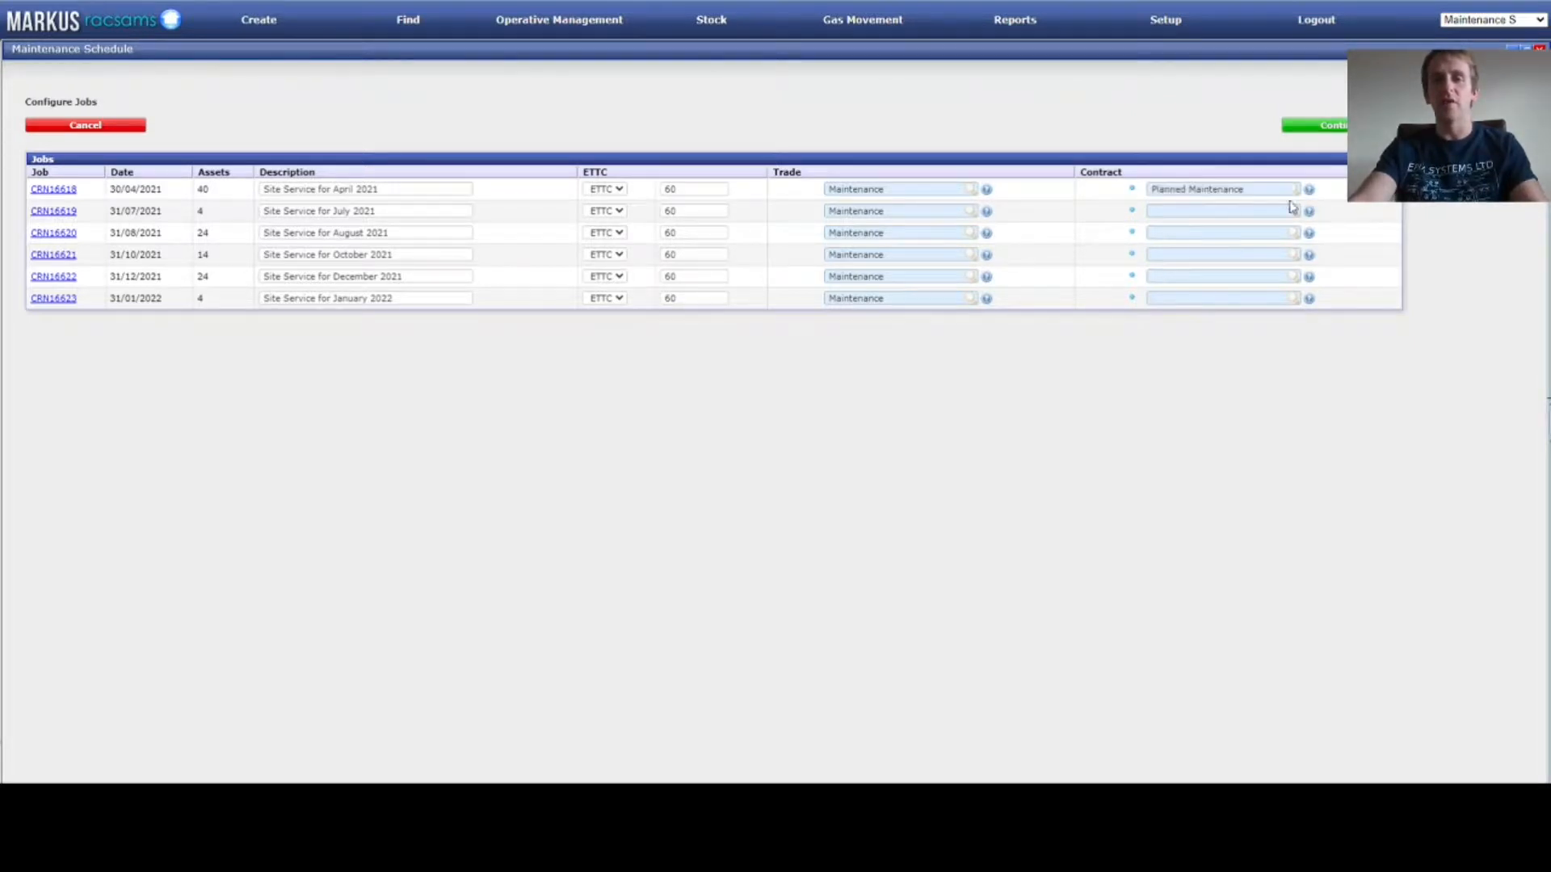
pyautogui.click(1264, 207)
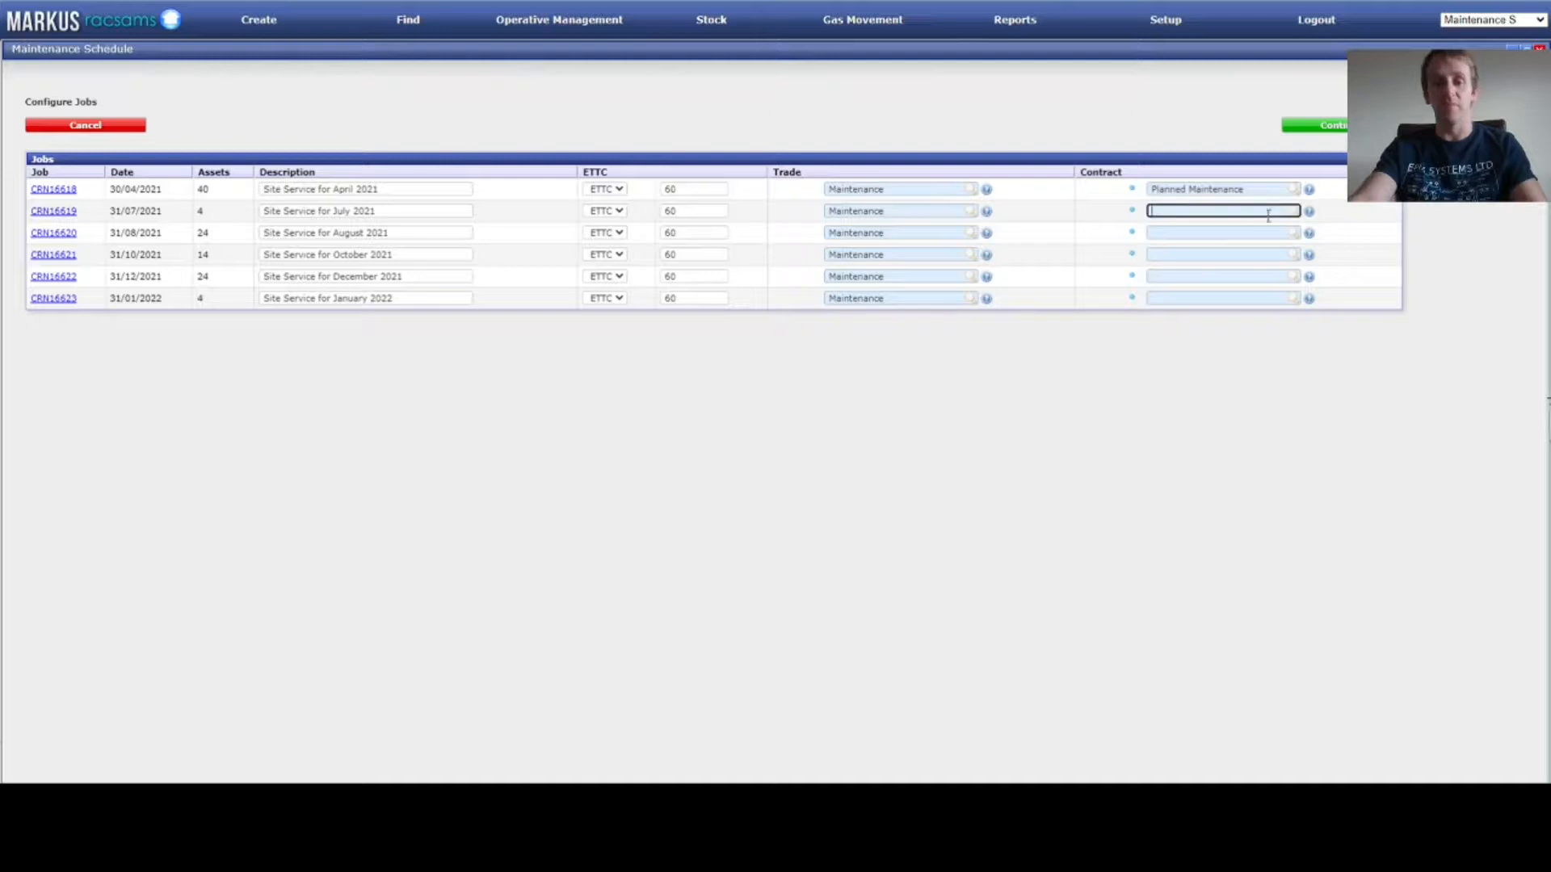
pyautogui.write('plan')
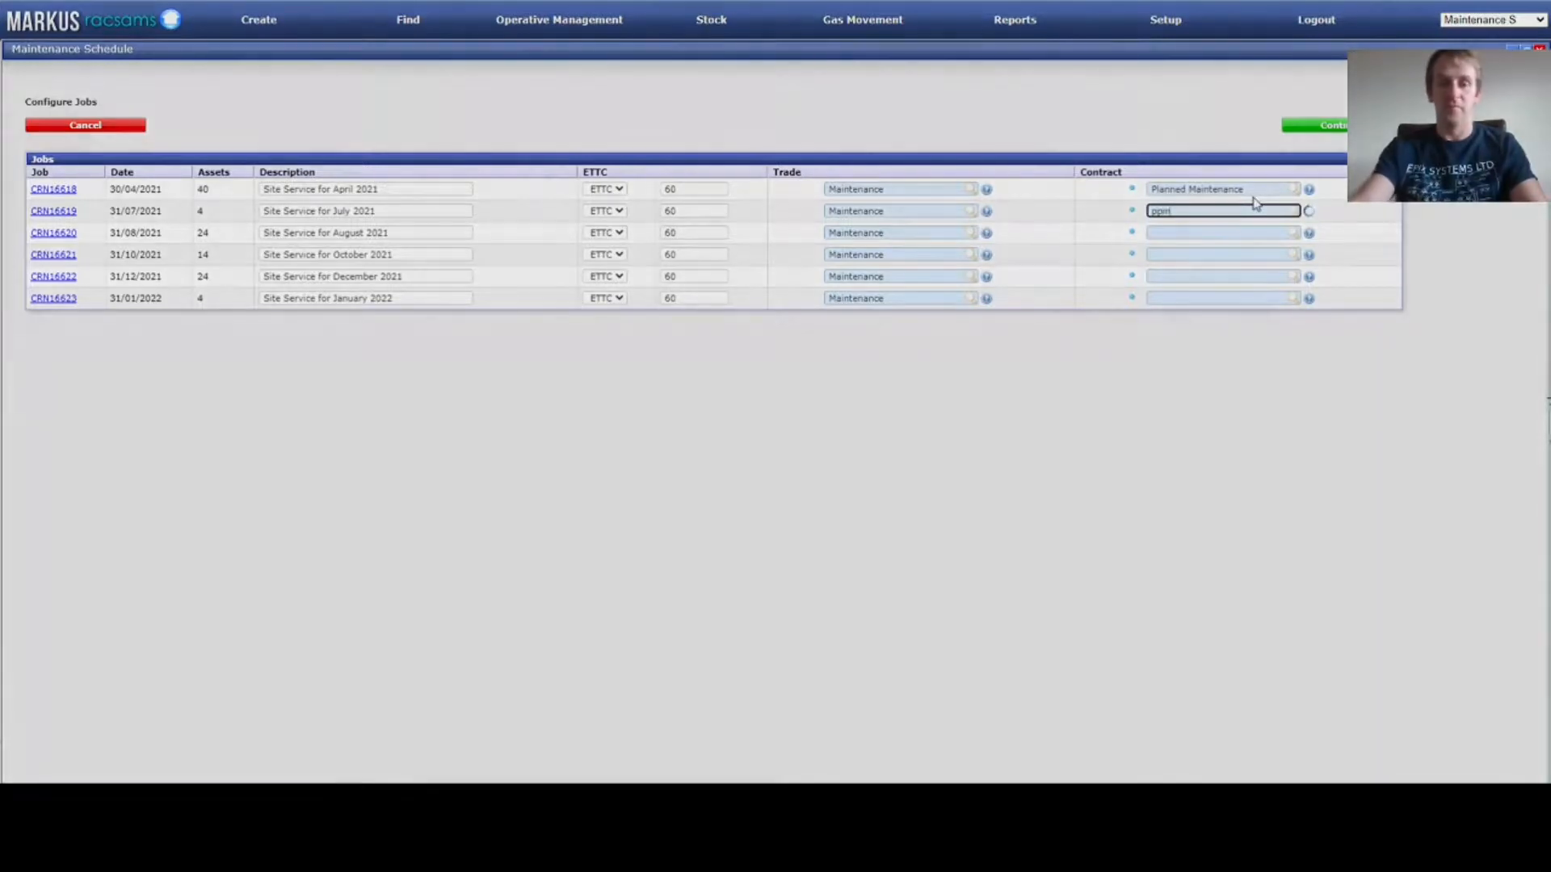
pyautogui.press('Tab')
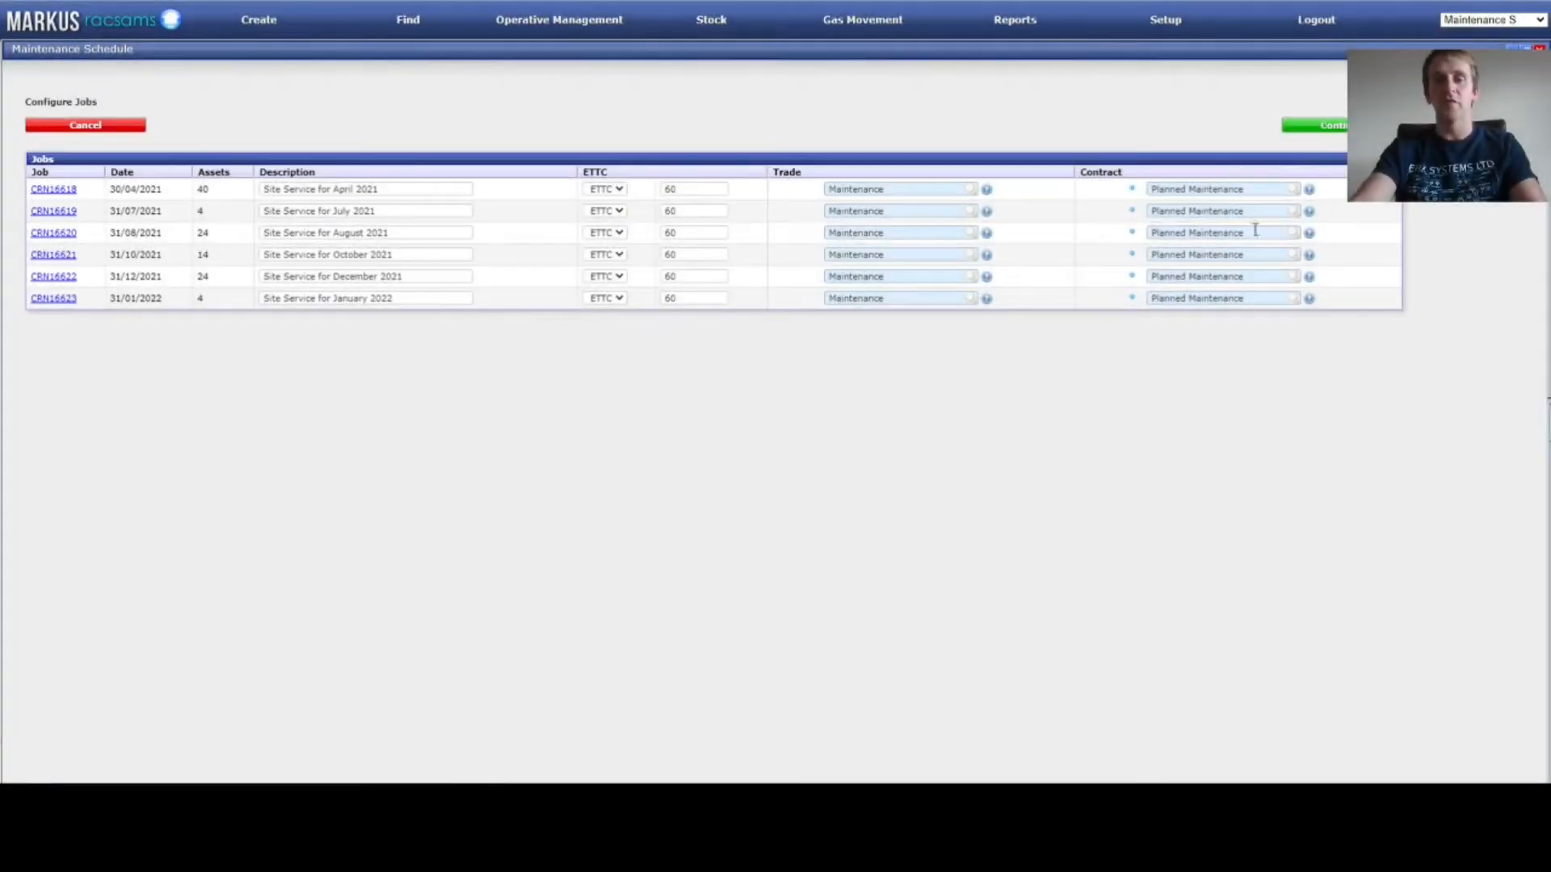
pyautogui.click(1339, 126)
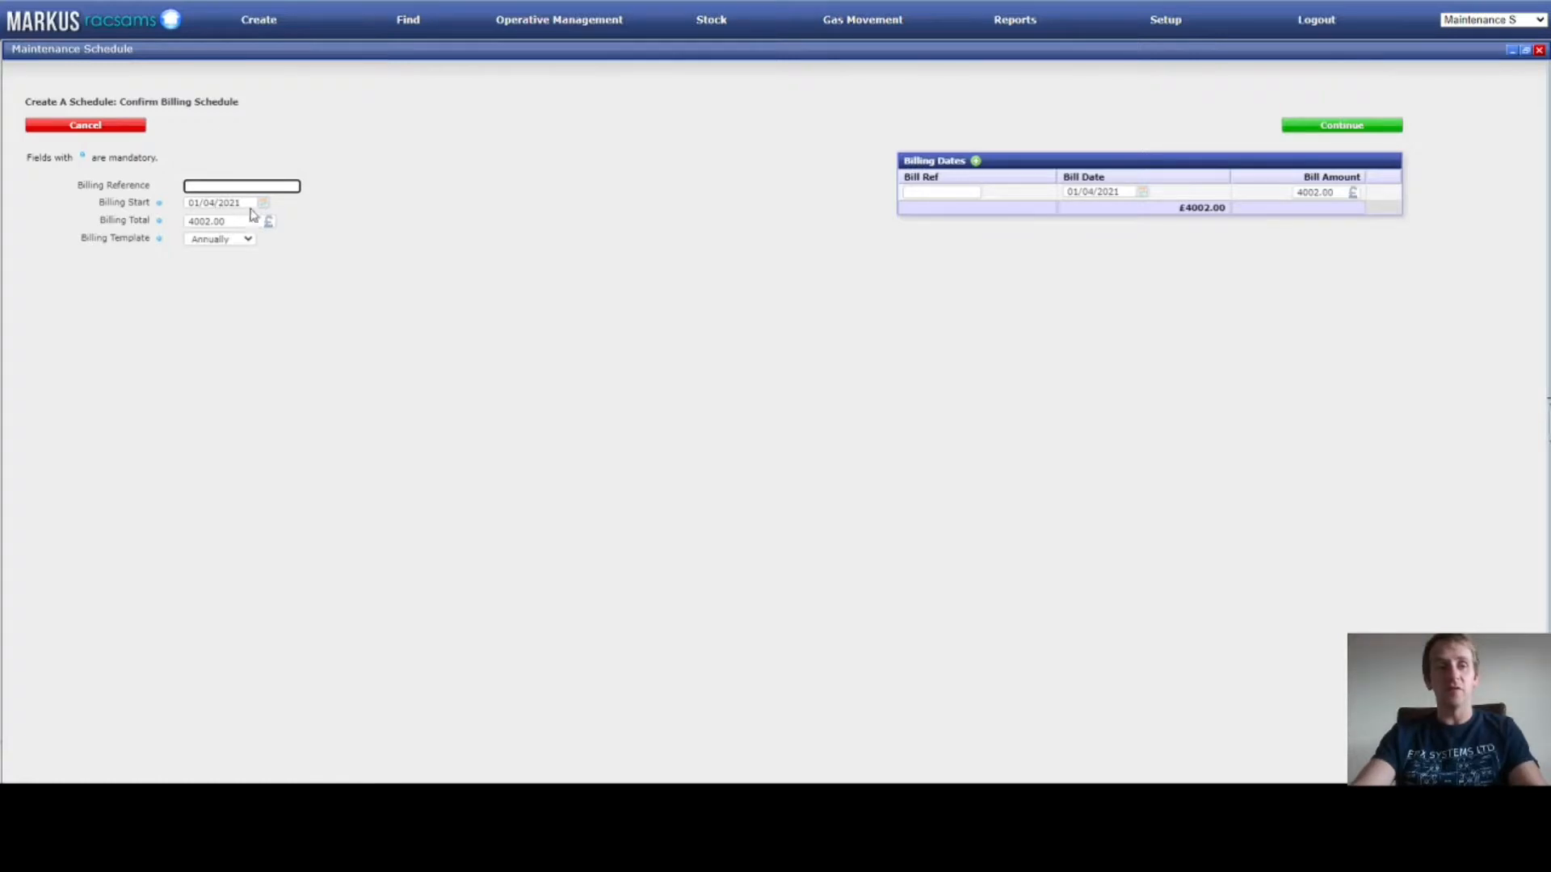
# Step: Review the billing details, set the billing template to Quarterly and confirm the billing schedule
pyautogui.click(227, 195)
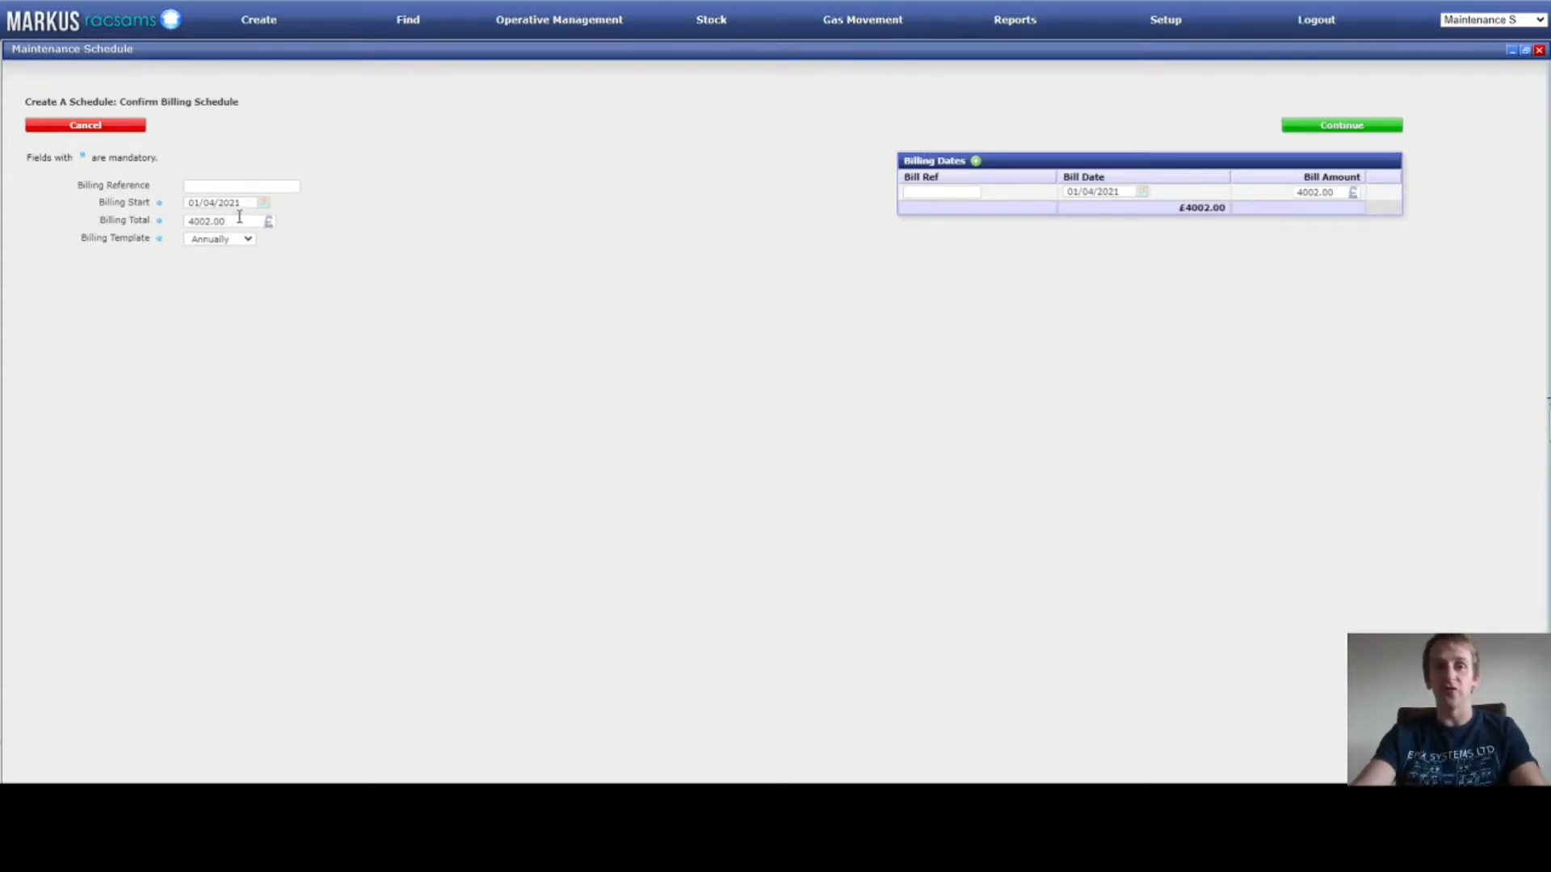
pyautogui.moveTo(244, 215); pyautogui.dragTo(188, 215)
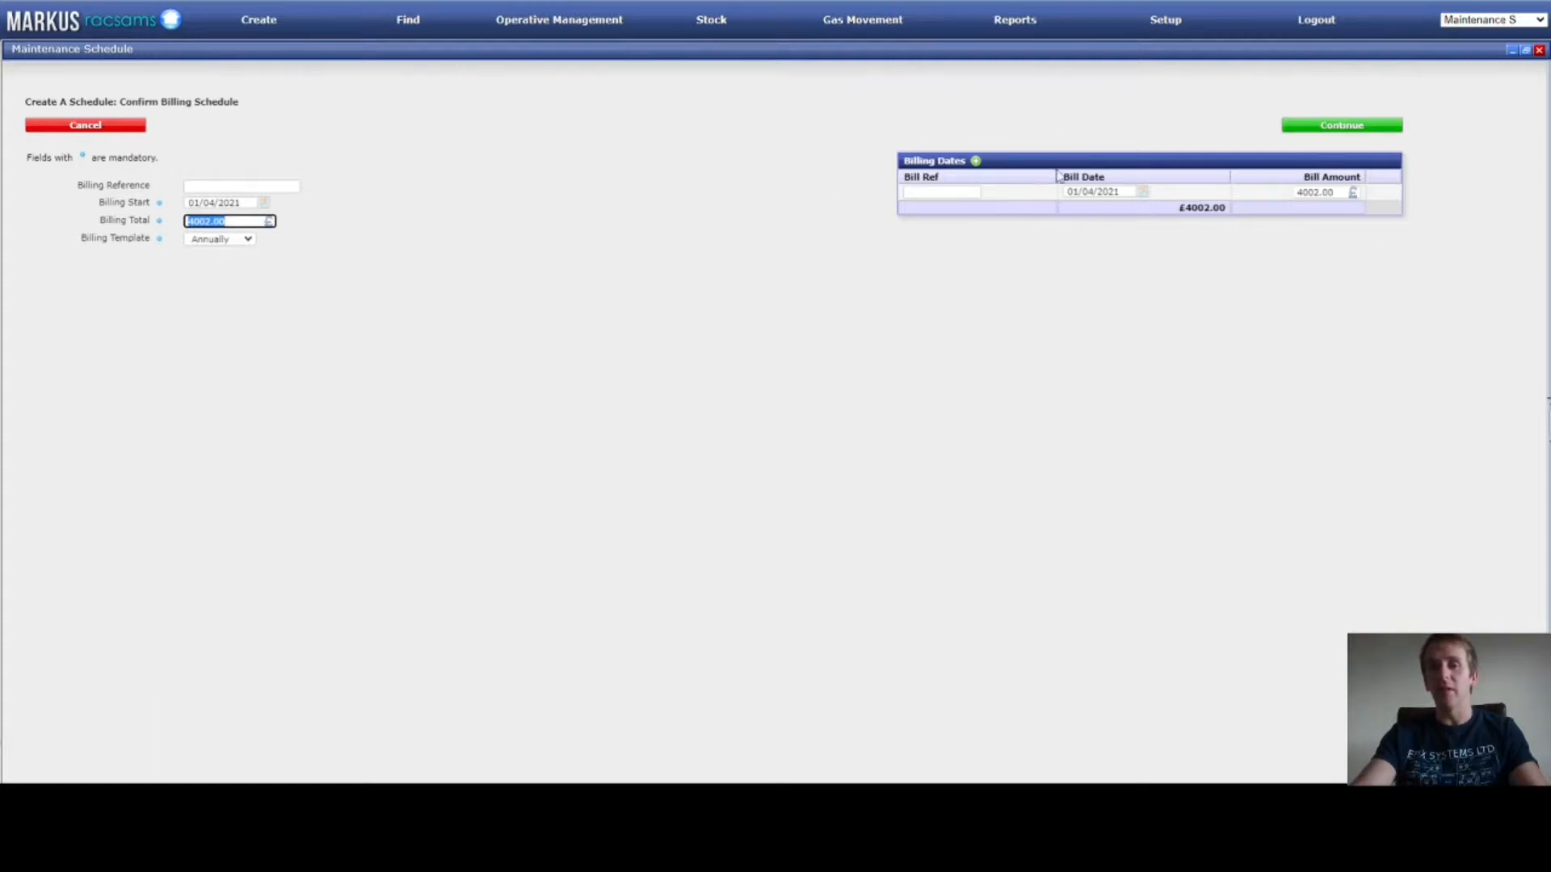
pyautogui.click(356, 316)
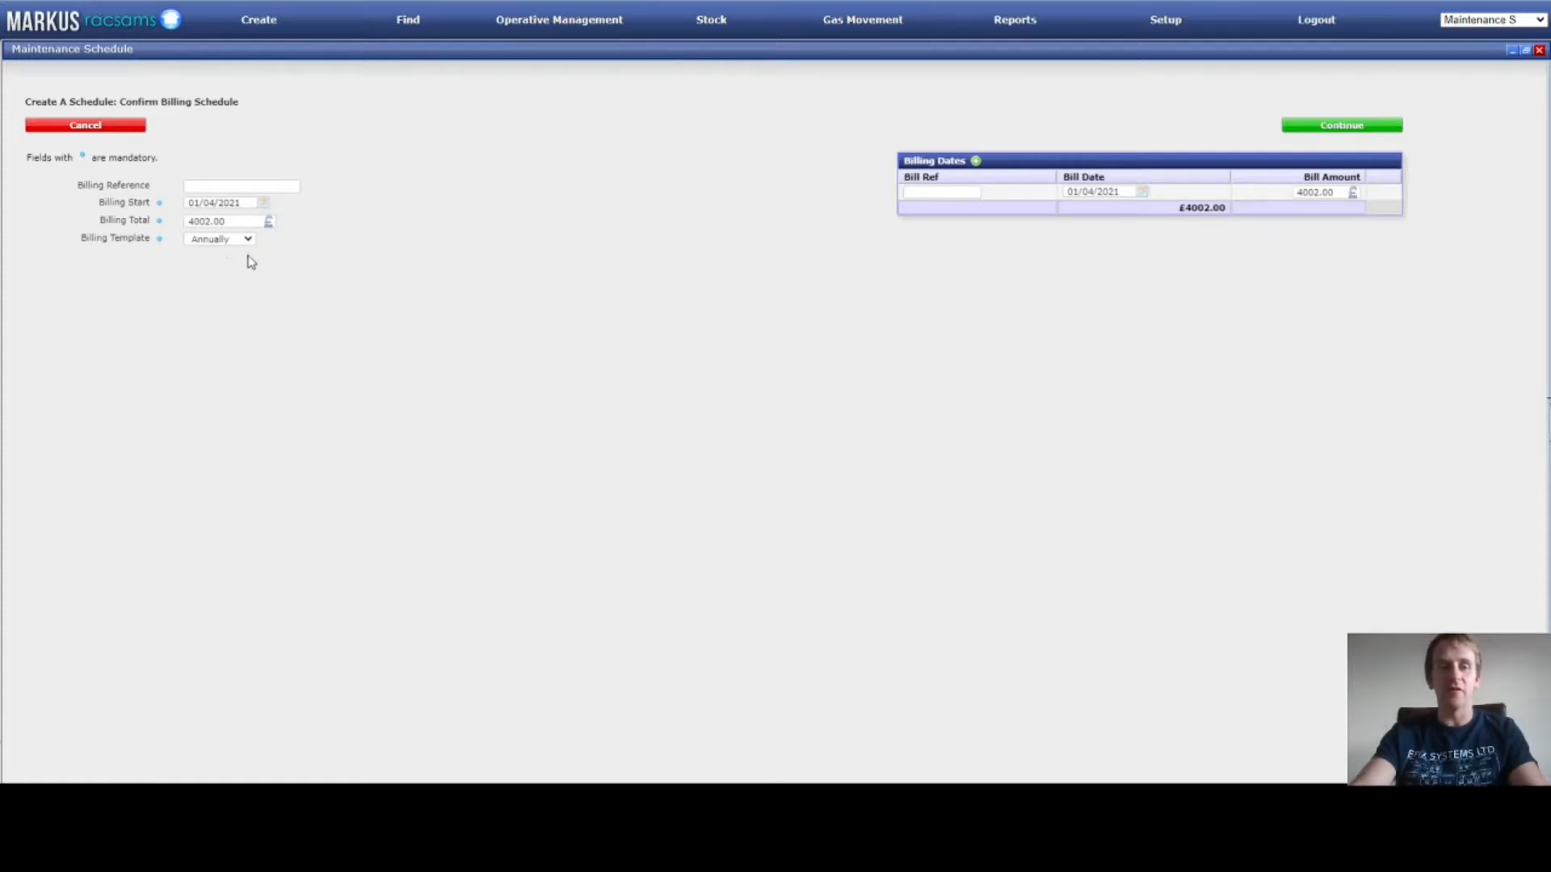
pyautogui.click(240, 267)
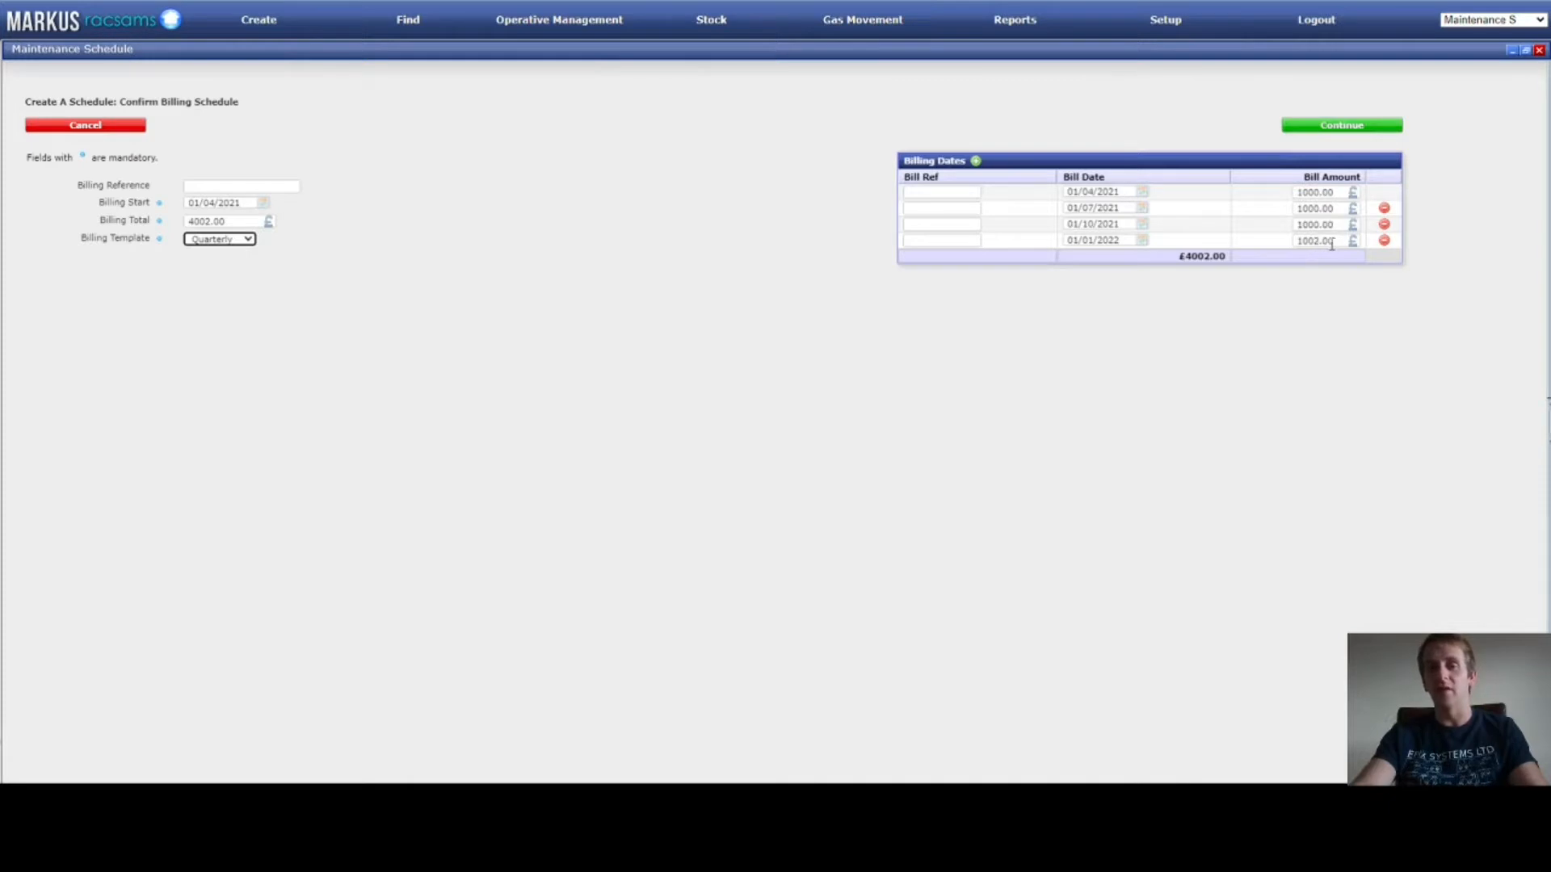
pyautogui.click(929, 192)
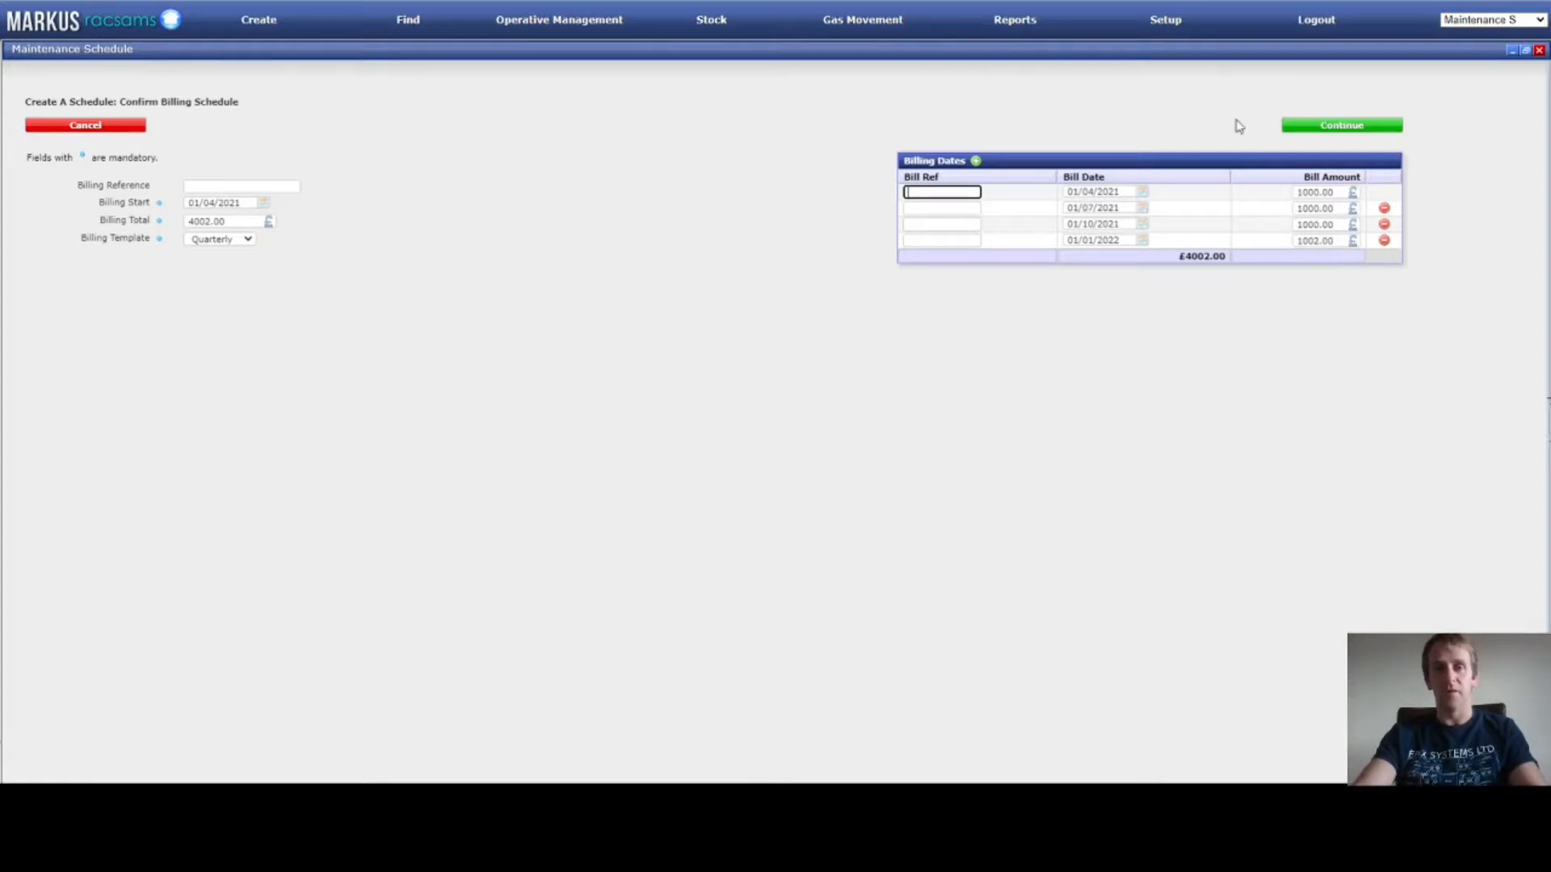
pyautogui.click(1343, 126)
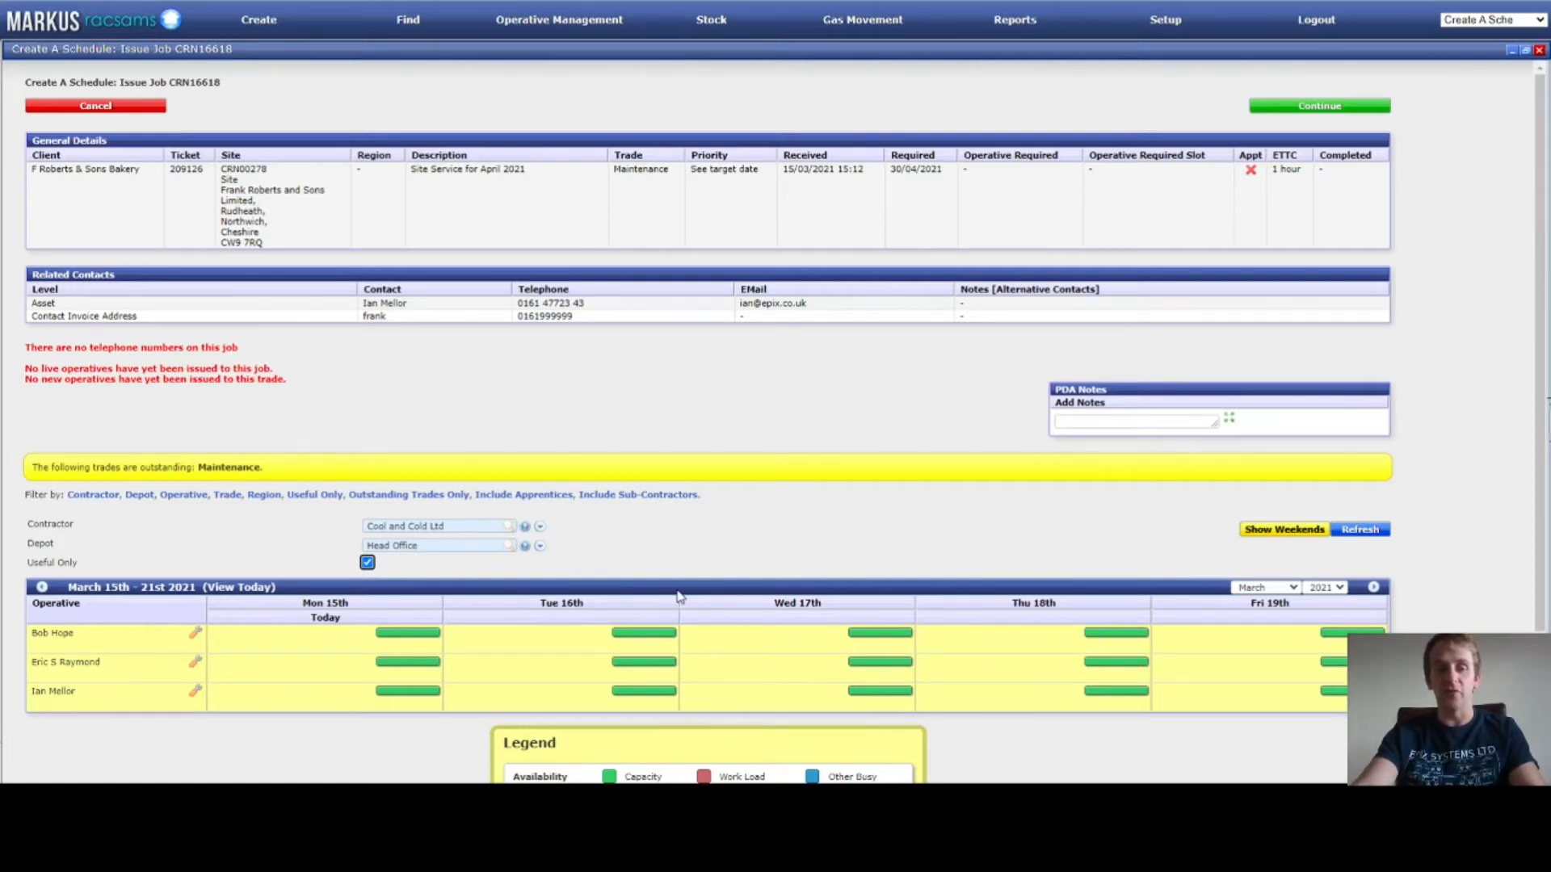
# Step: Issue the April 2021 service job to the first listed operative for Wednesday 17 March 2021, slot 0800-1000, and complete the schedule creation
pyautogui.click(789, 640)
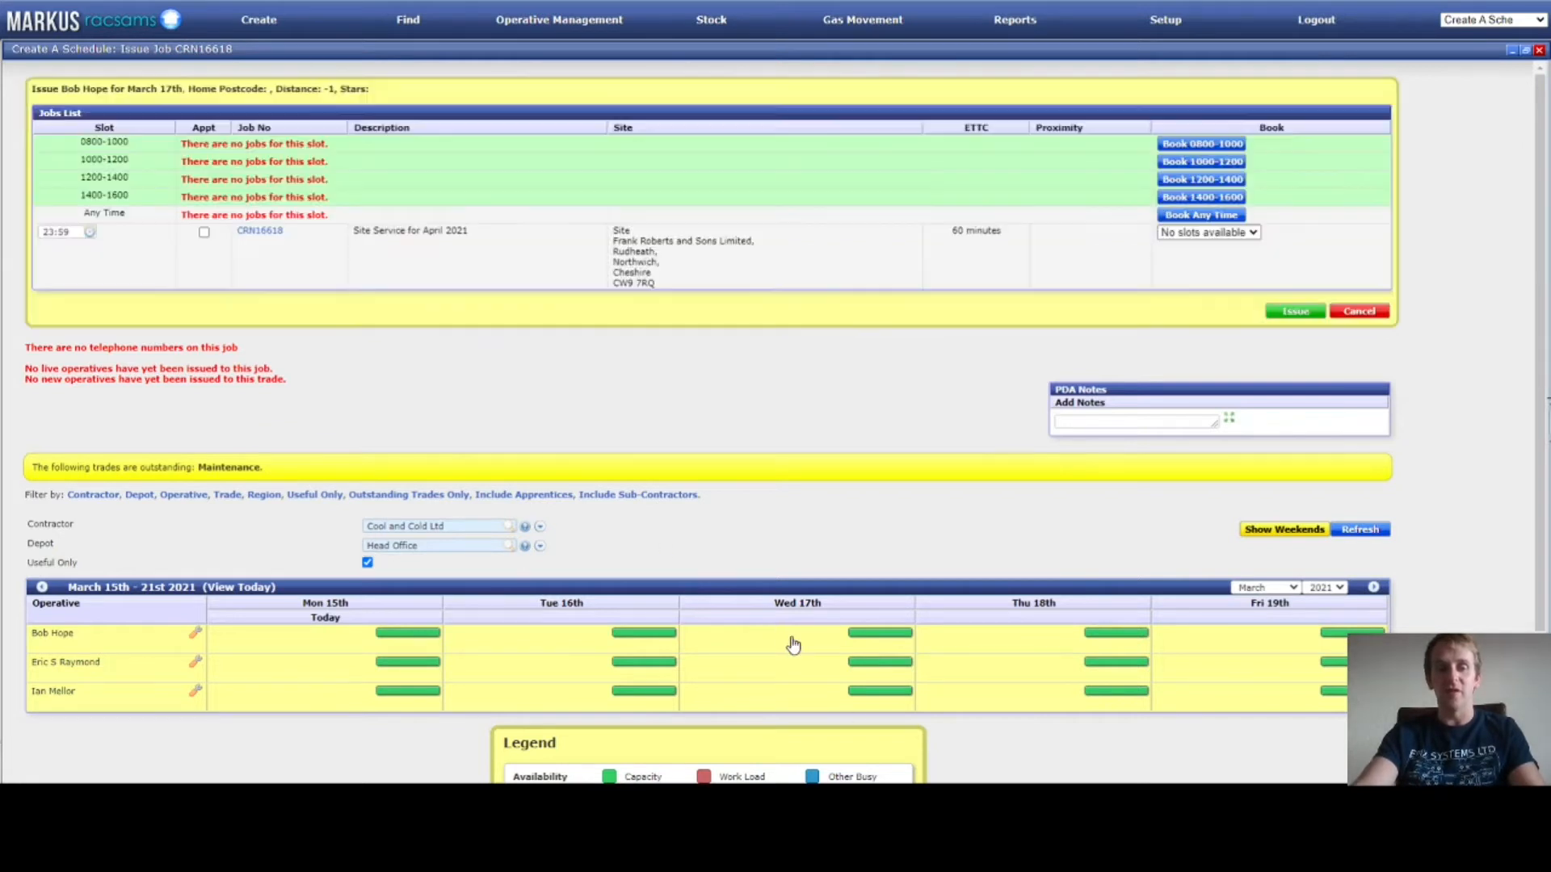
pyautogui.click(1170, 147)
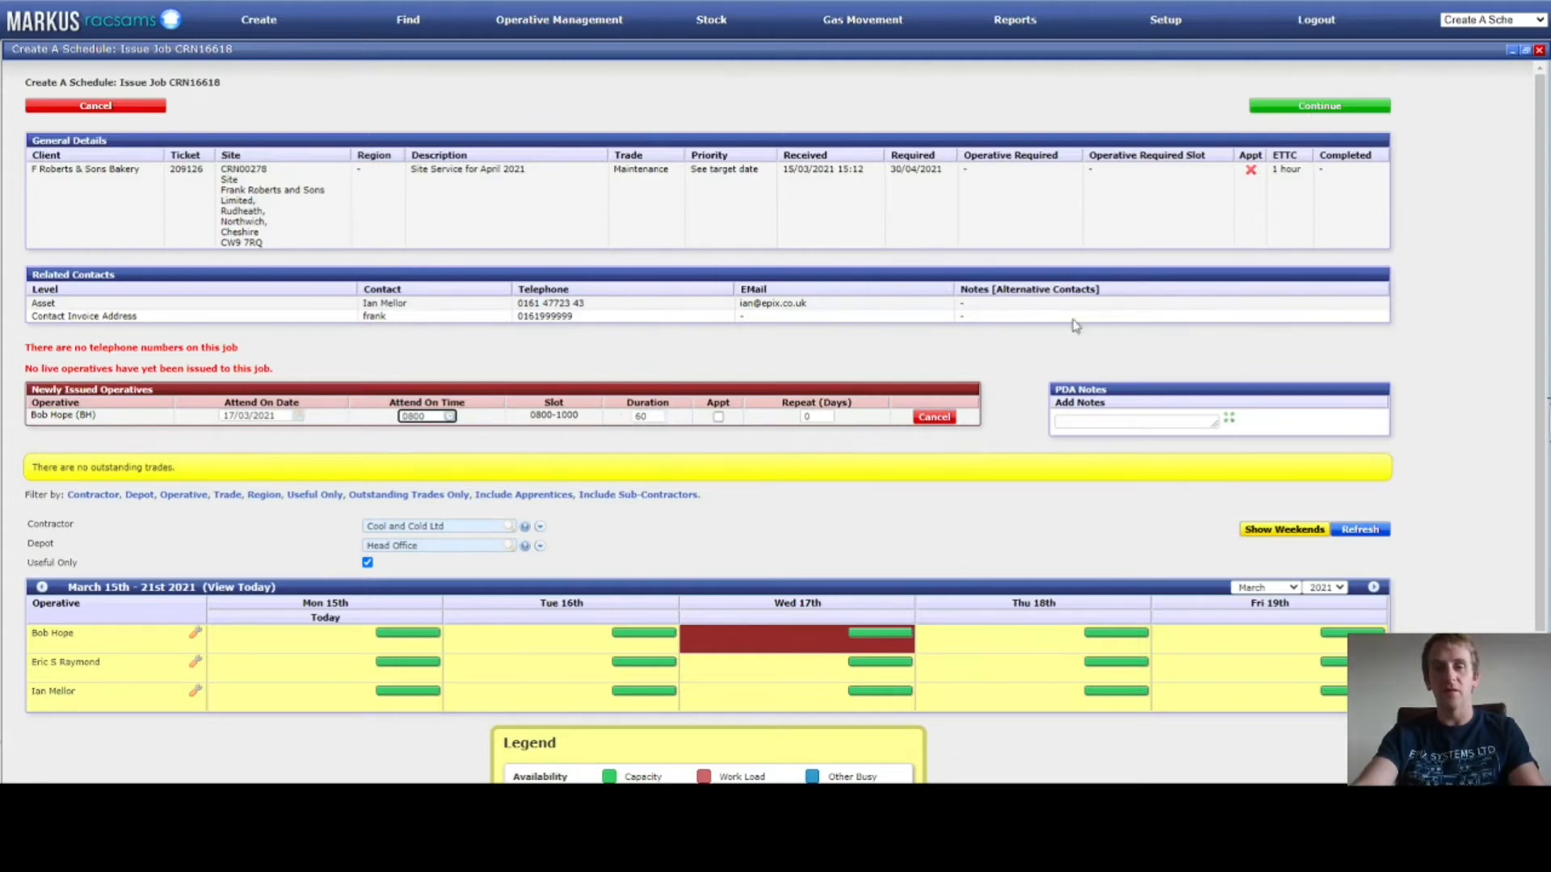
pyautogui.click(1330, 110)
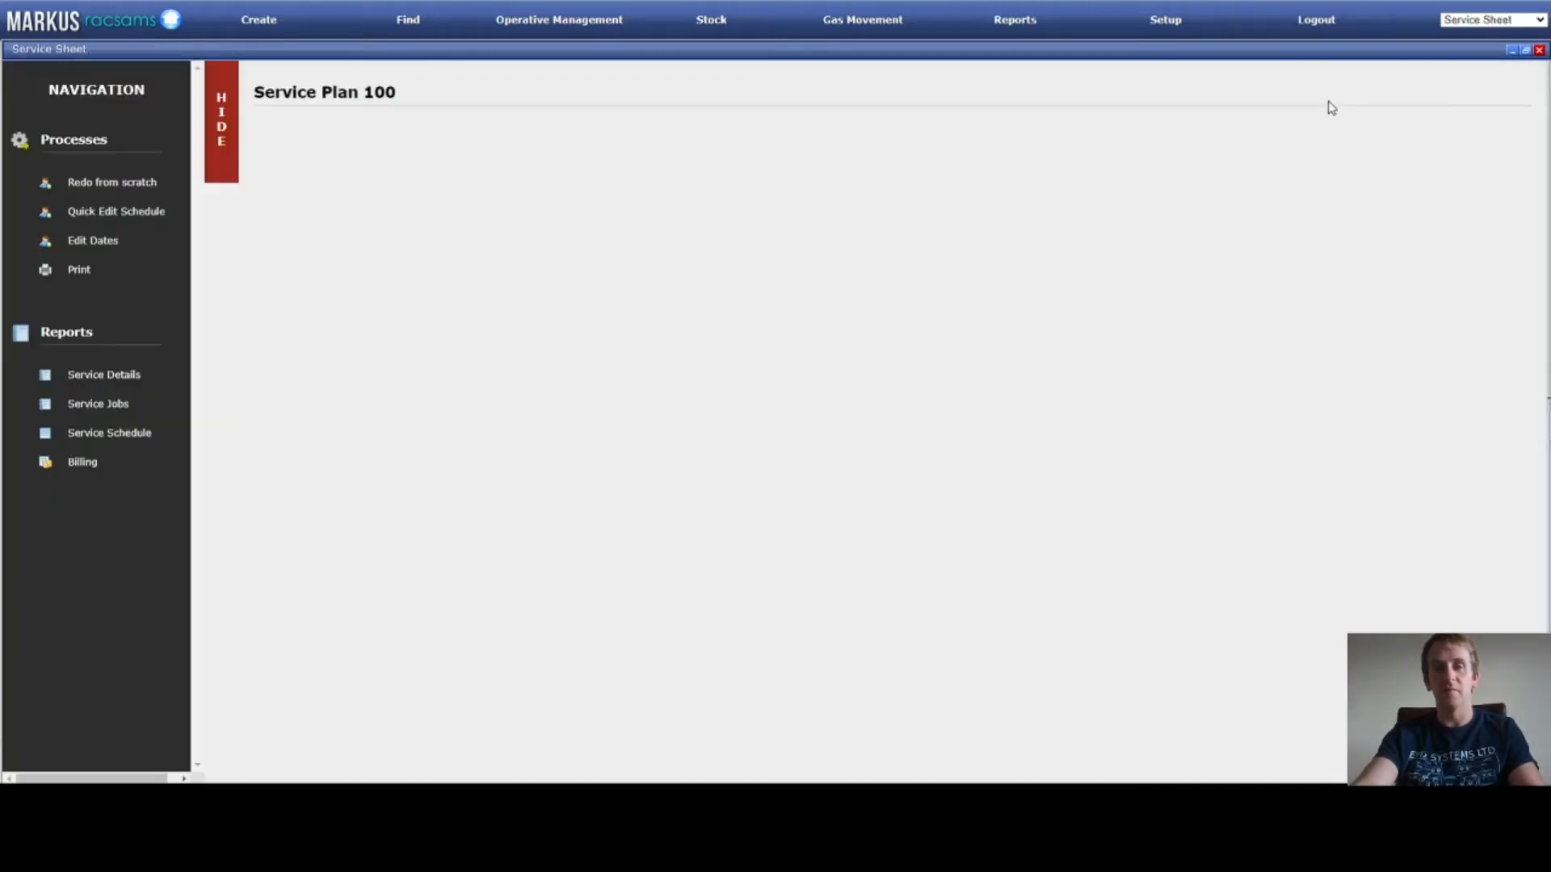